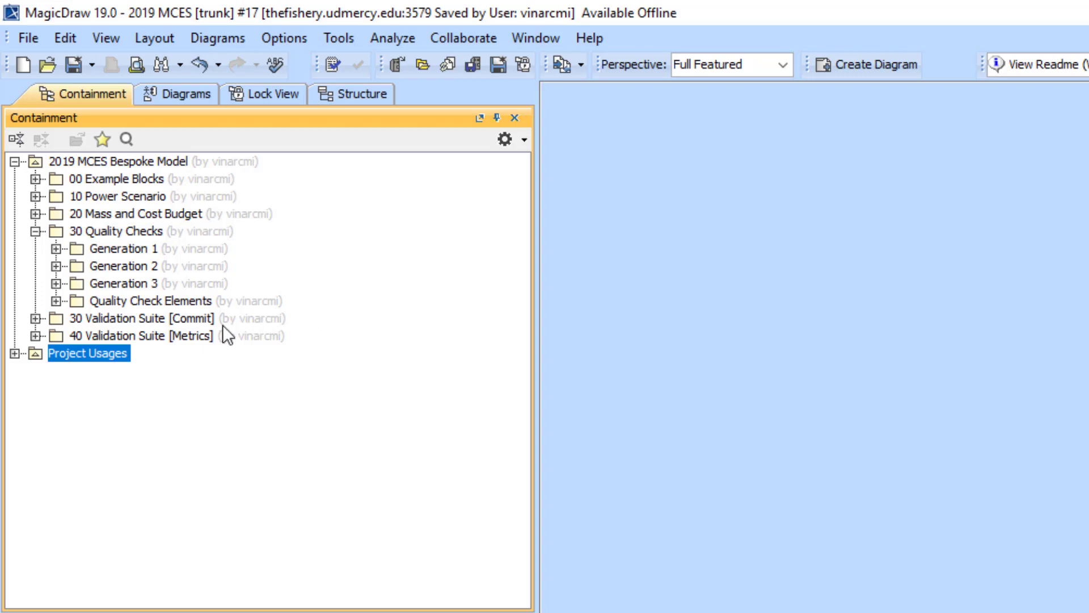
# Step: Open the Guard Check table in Generation 1 and inspect the source and guard of the Done control flow
pyautogui.click(55, 250)
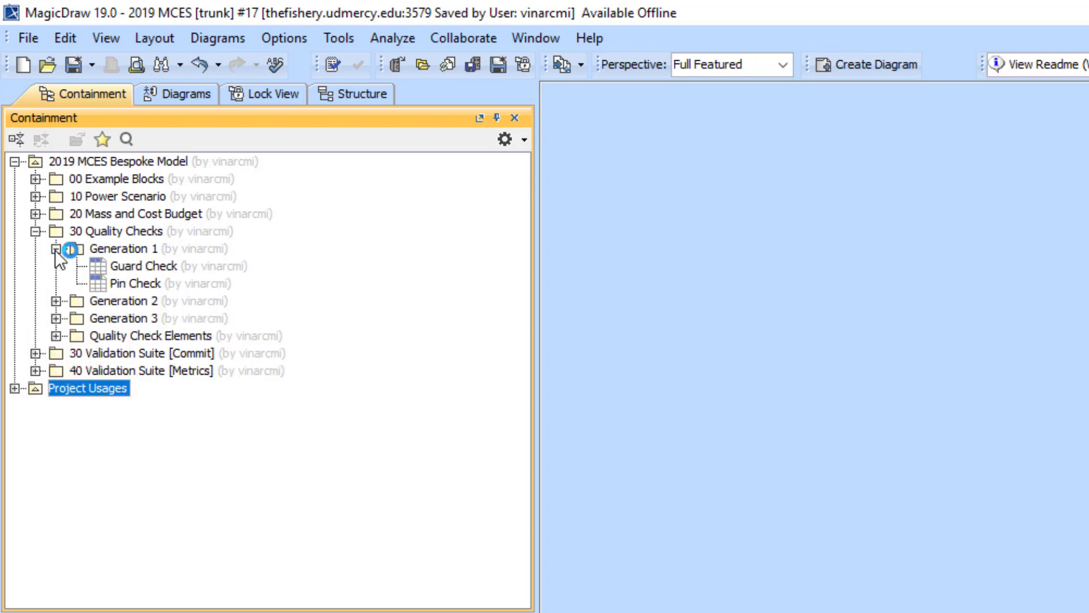
pyautogui.doubleClick(141, 265)
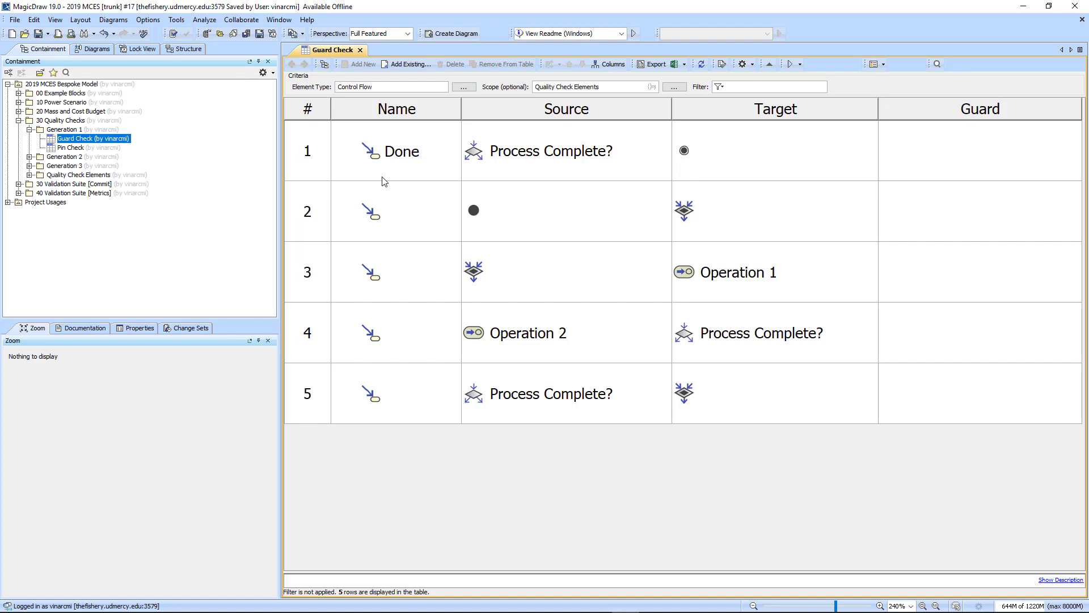
pyautogui.click(541, 159)
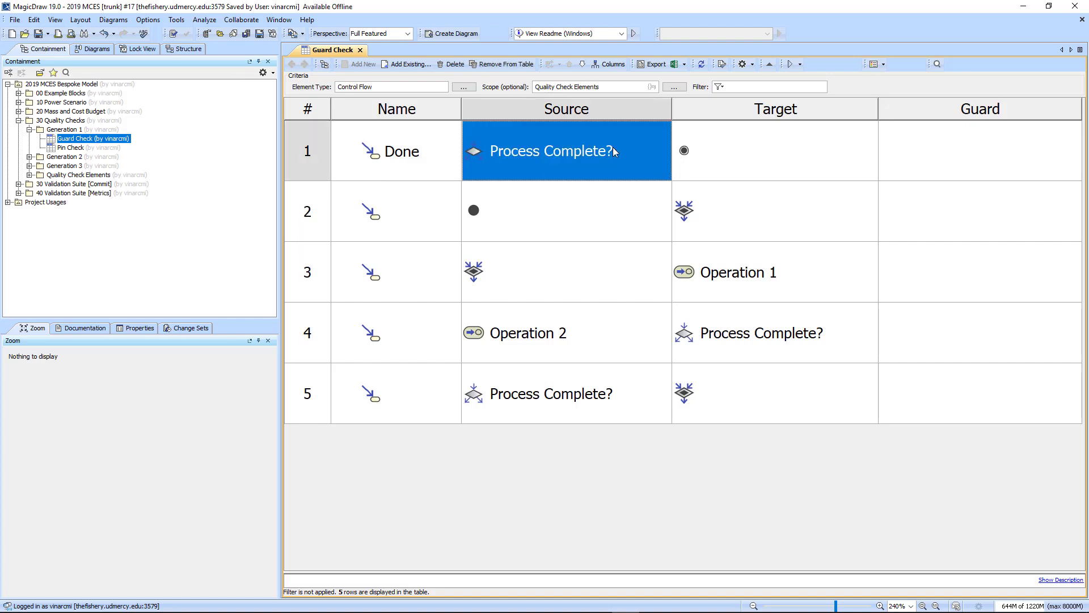
pyautogui.click(901, 158)
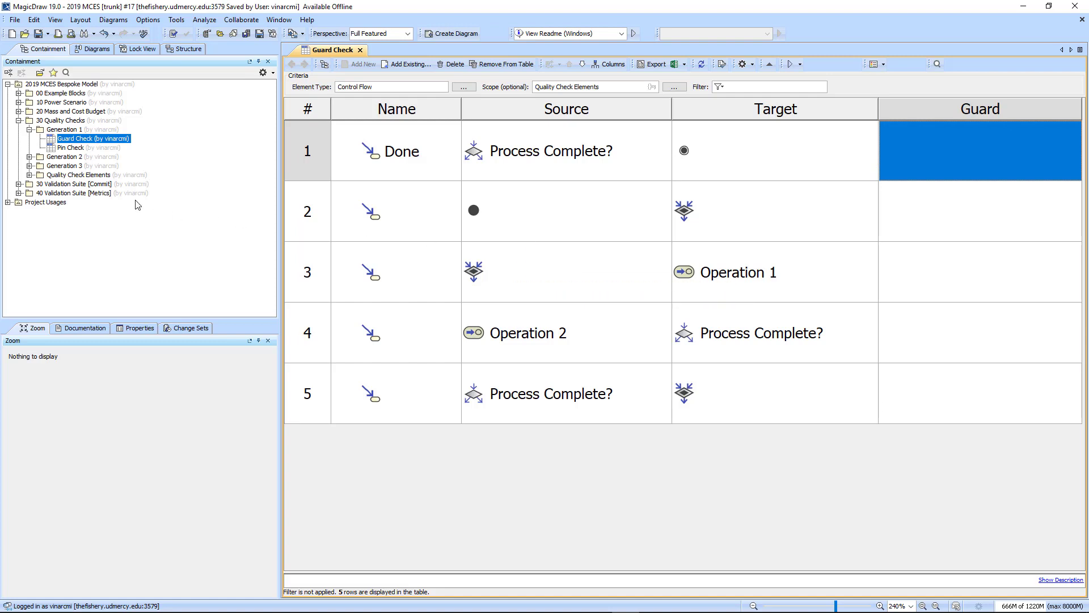
# Step: Open Generation 1's Pin Check table, enlarge it, and sort its rows by Incoming and finally by Connected Flow to inspect the unconnected pin
pyautogui.doubleClick(73, 147)
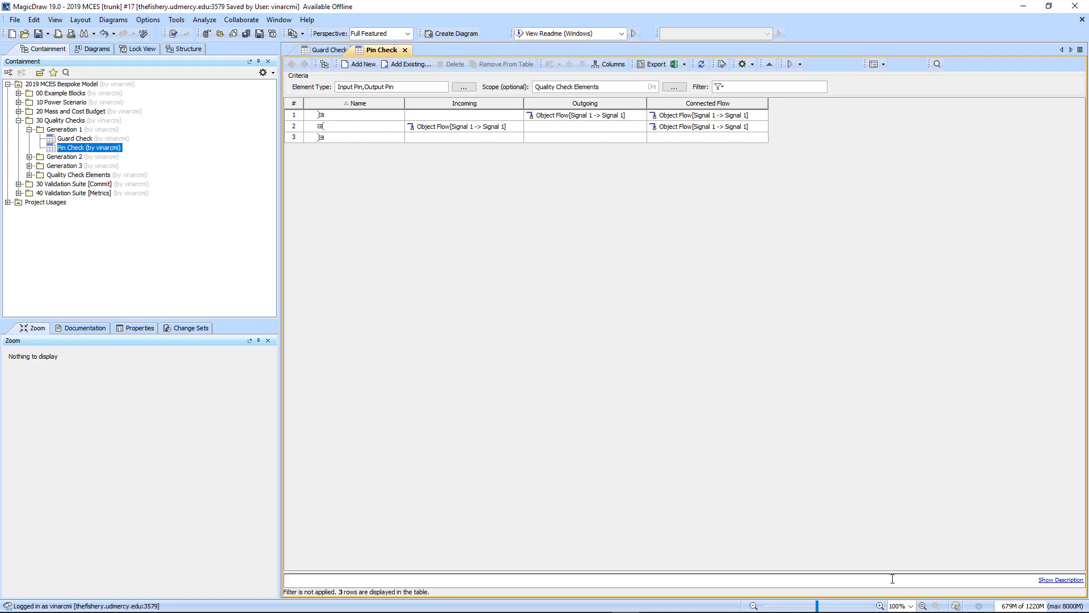
pyautogui.click(921, 605)
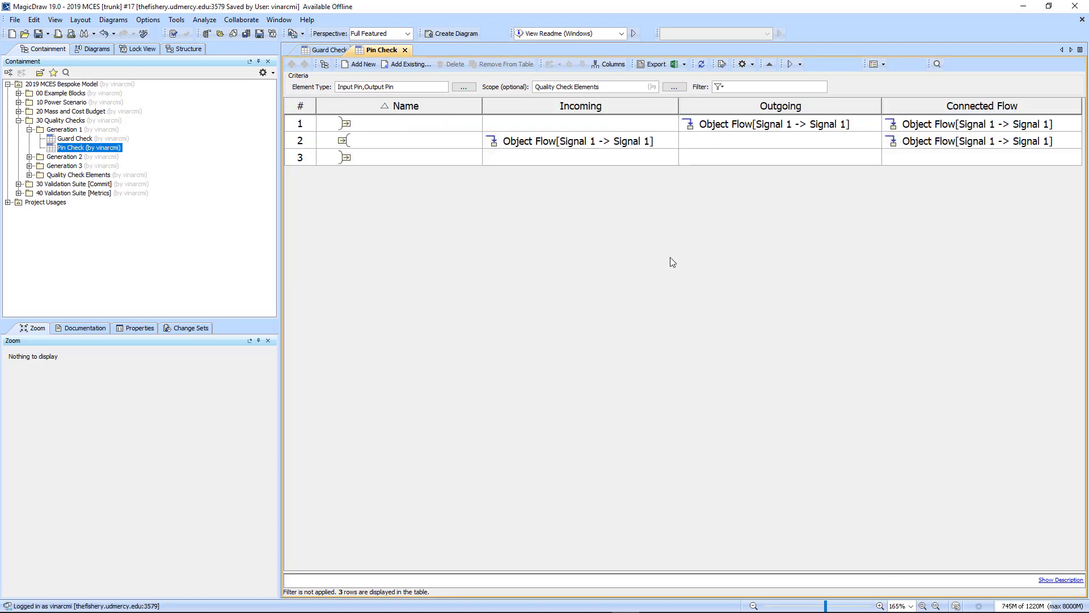
pyautogui.click(599, 108)
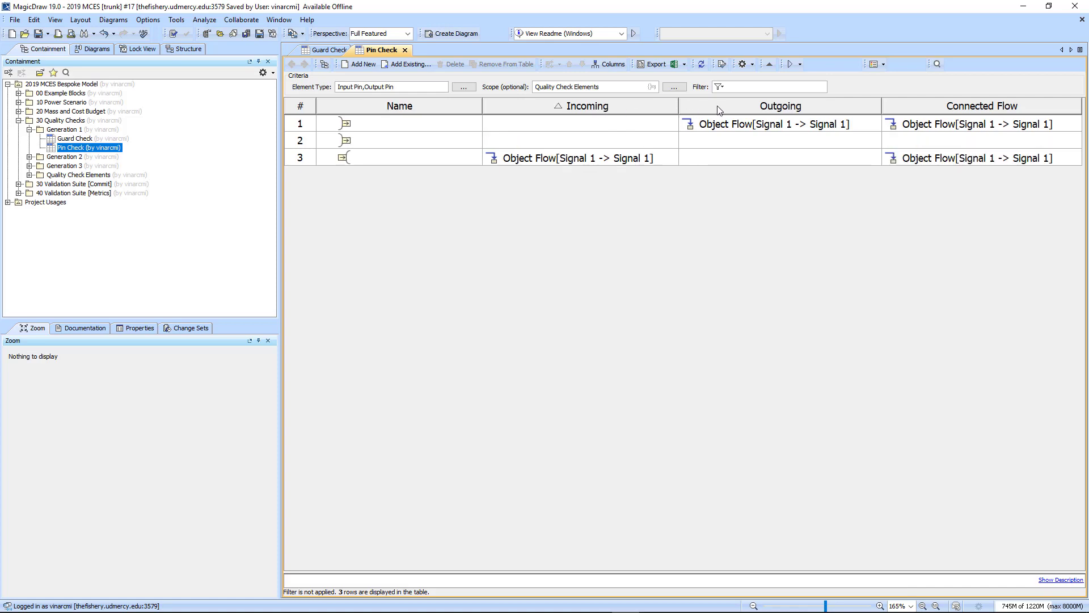
pyautogui.click(923, 113)
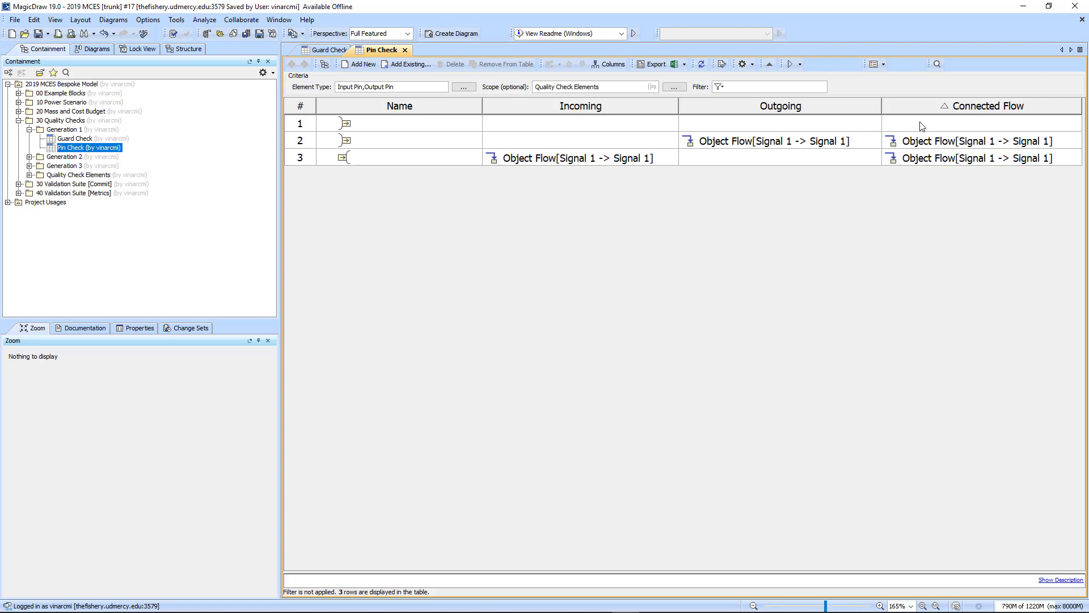
pyautogui.click(921, 126)
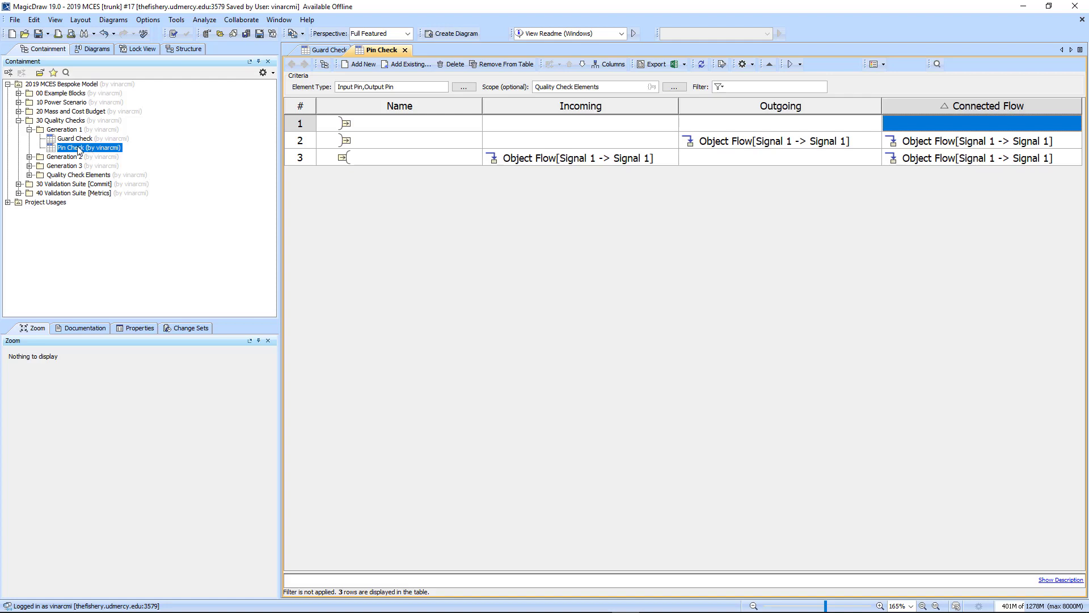
# Step: Collapse Generation 1, open the Pin Check table in Generation 2, and enlarge the table to 165%
pyautogui.click(29, 130)
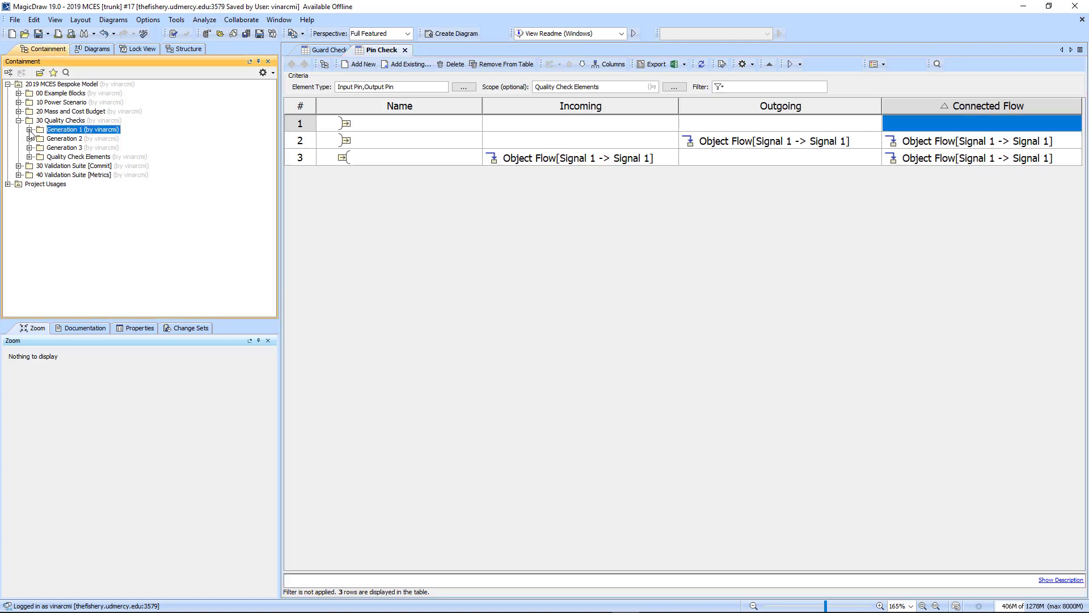
pyautogui.click(29, 138)
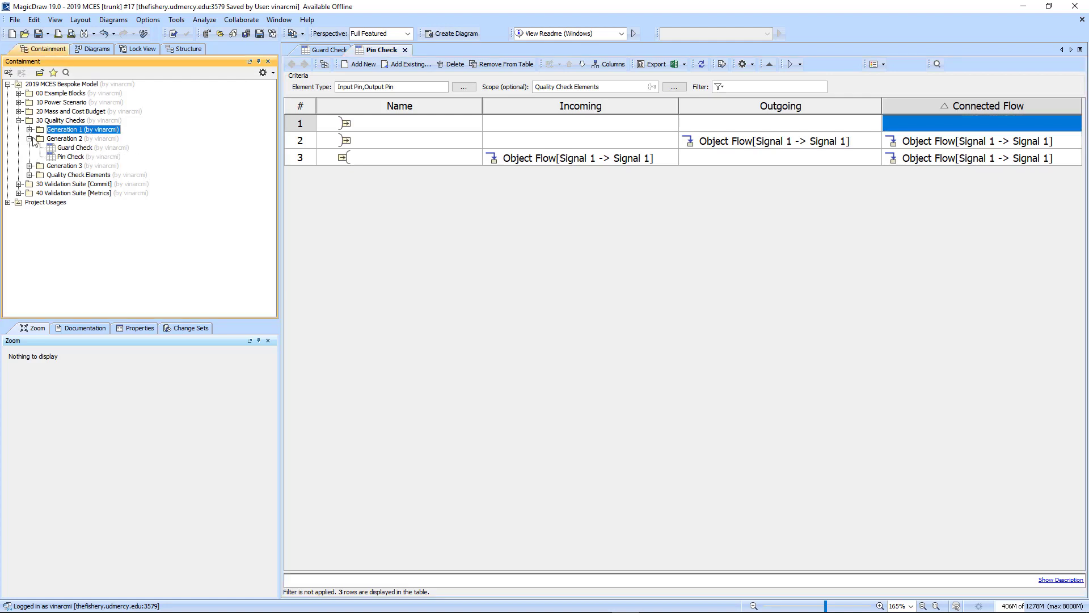
pyautogui.doubleClick(73, 158)
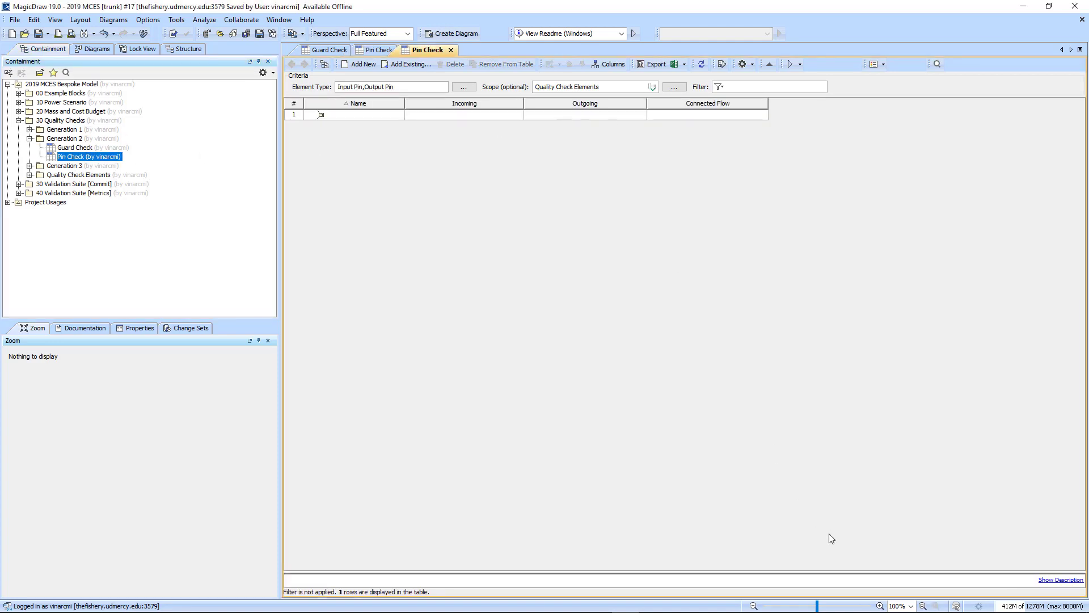
pyautogui.click(923, 605)
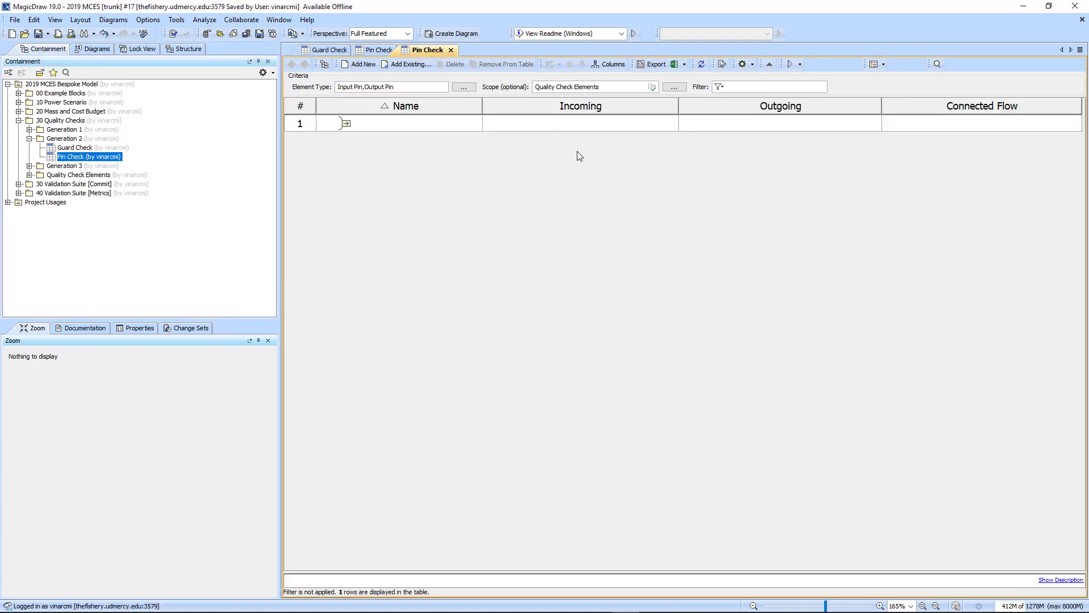
# Step: Examine the Pin Check scope query in expert mode, including Exclude1's Find1 source and the InputPin metachain navigation in its excluded union
pyautogui.click(652, 87)
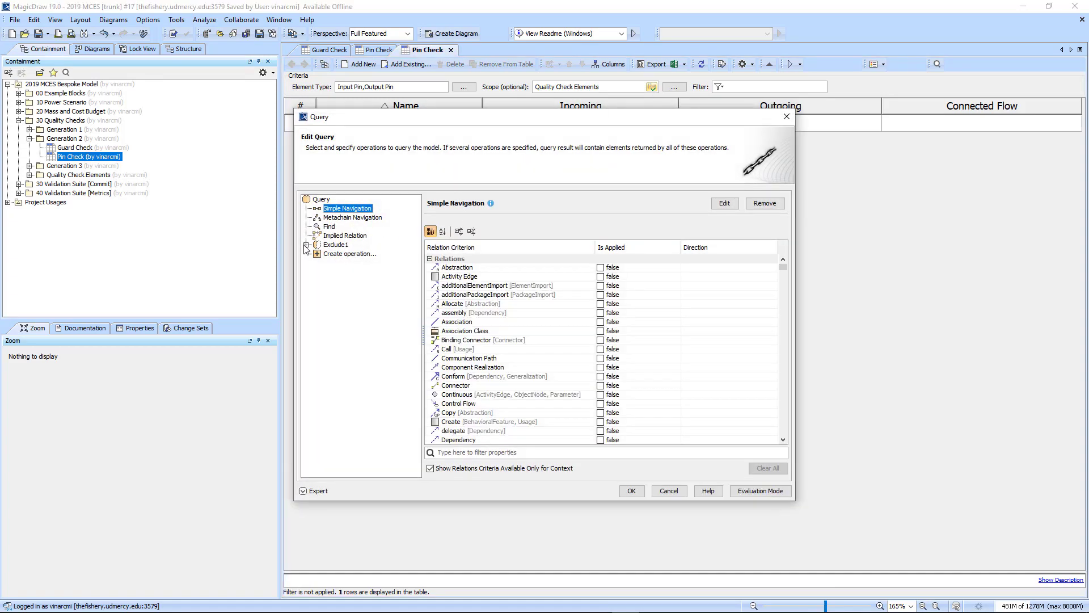
pyautogui.click(311, 491)
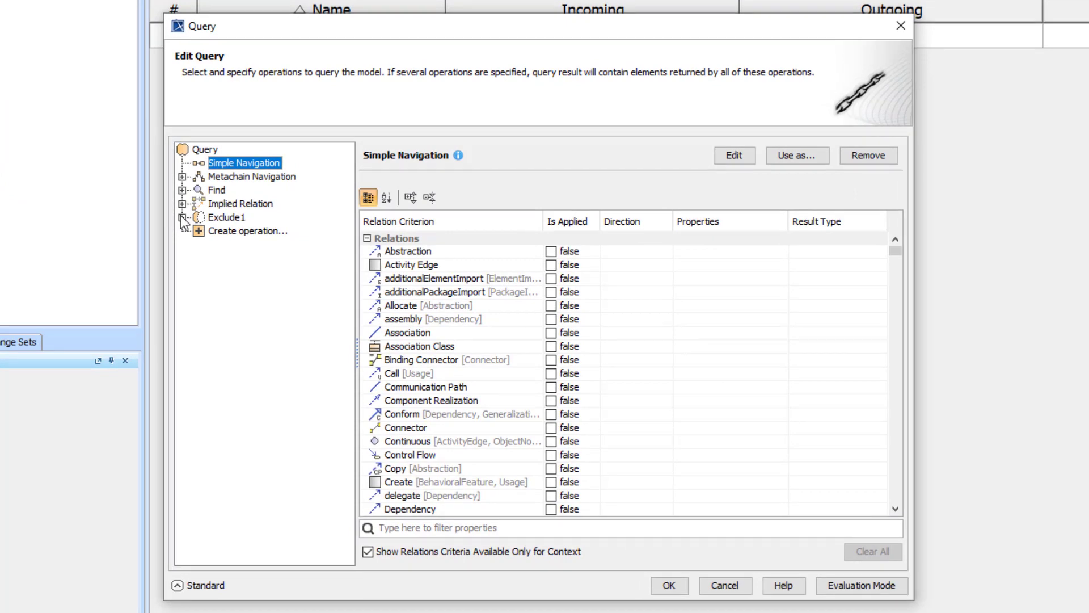
pyautogui.click(182, 217)
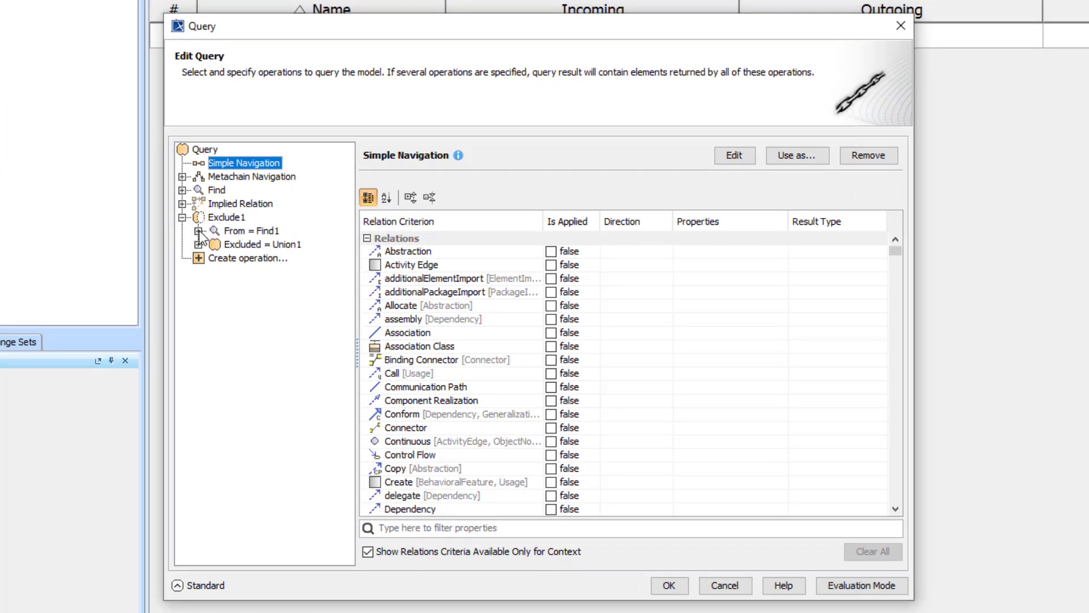
pyautogui.click(235, 230)
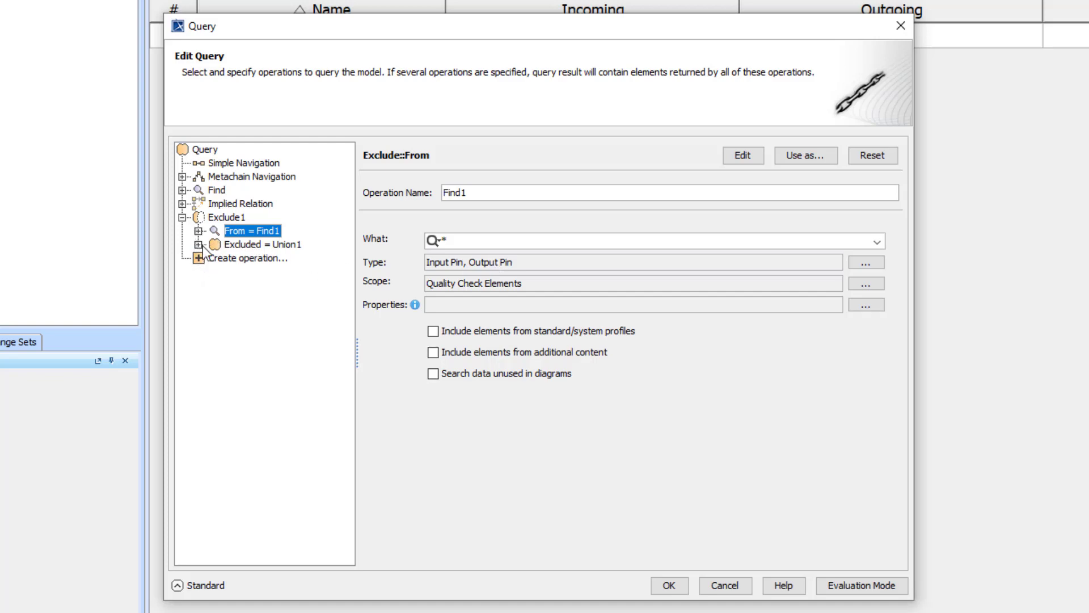
pyautogui.click(198, 244)
pyautogui.click(255, 258)
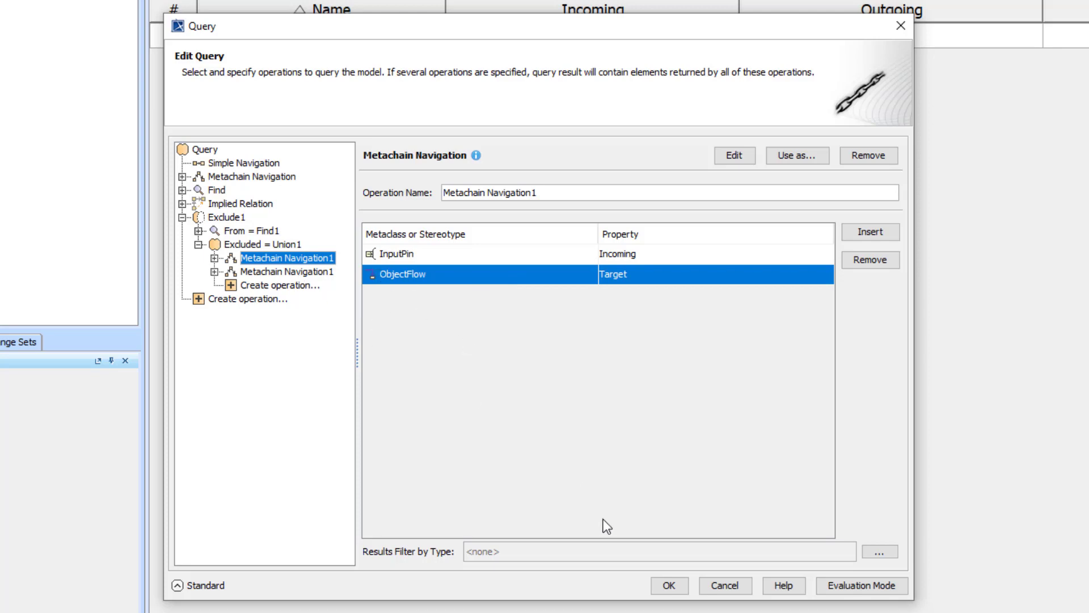
pyautogui.click(715, 585)
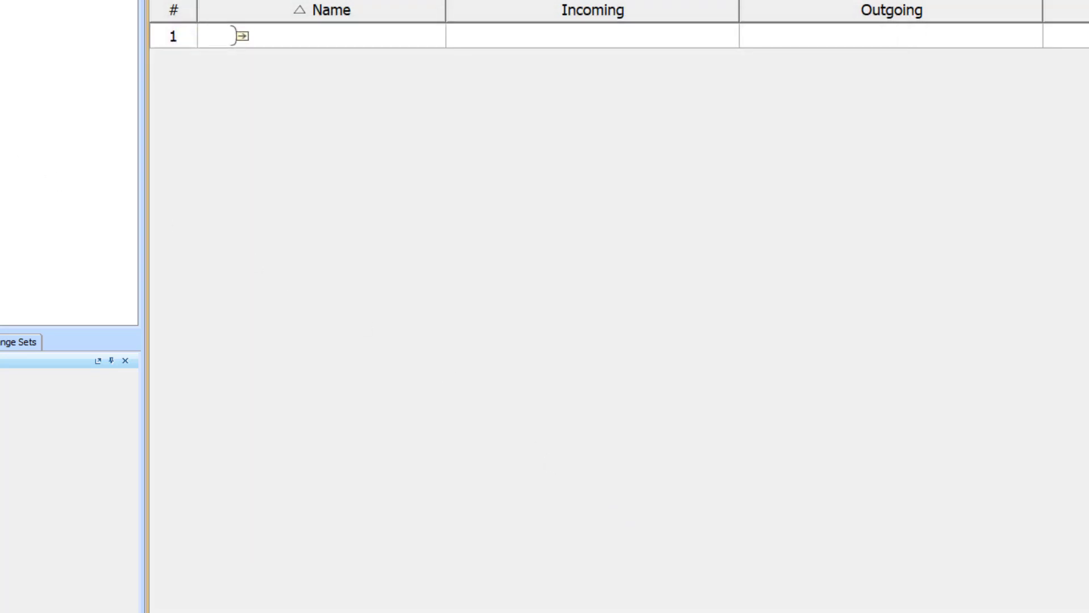
# Step: Open Generation 2's Guard Check table and examine the metachain navigation input of Filter1 in its scope query
pyautogui.doubleClick(2, 96)
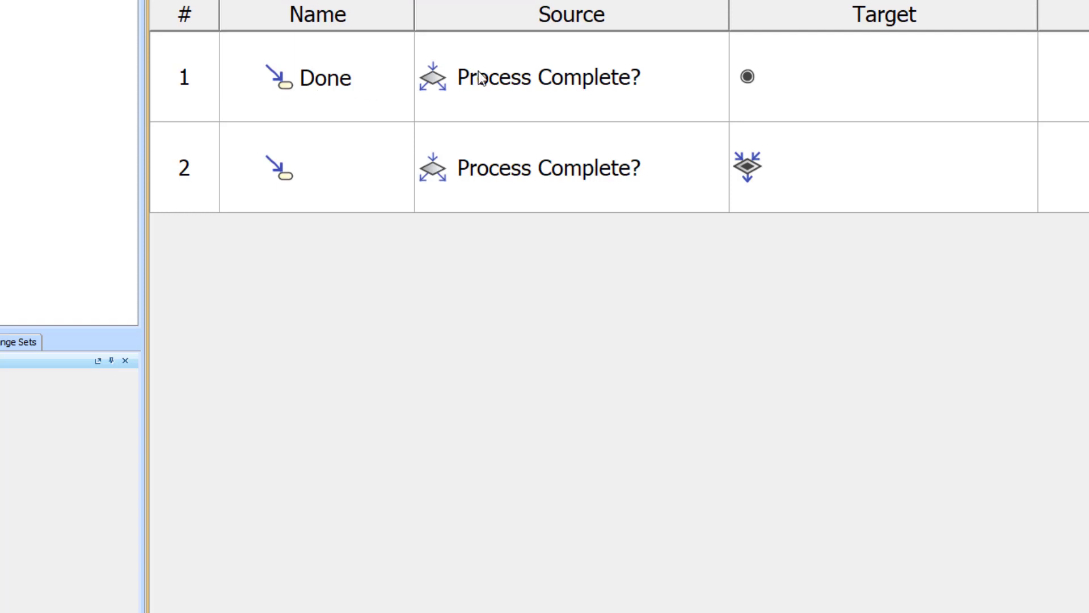
pyautogui.click(697, 0)
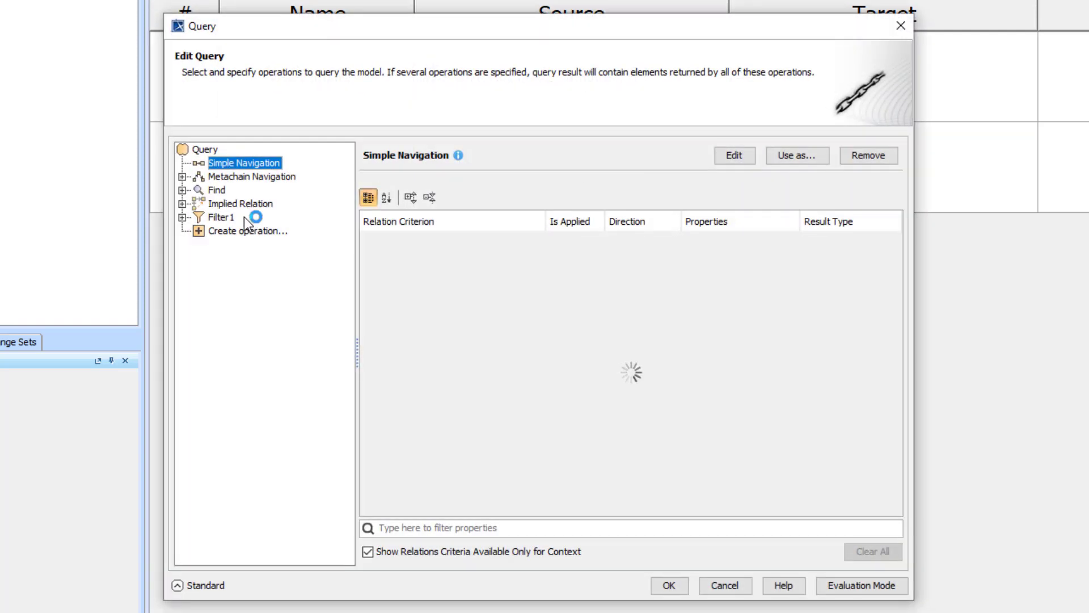
pyautogui.click(182, 217)
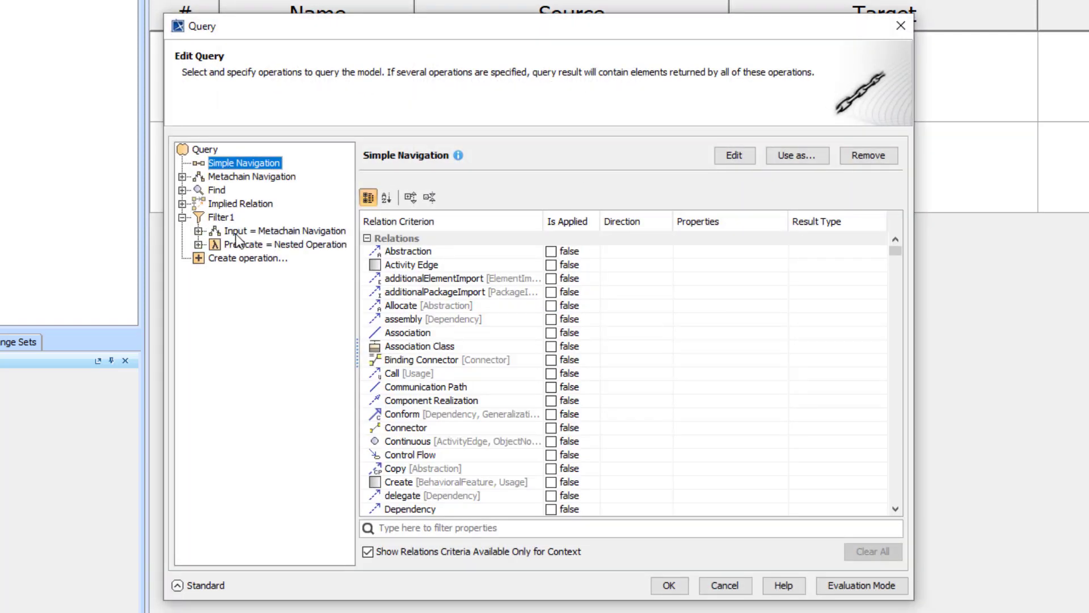
pyautogui.click(237, 231)
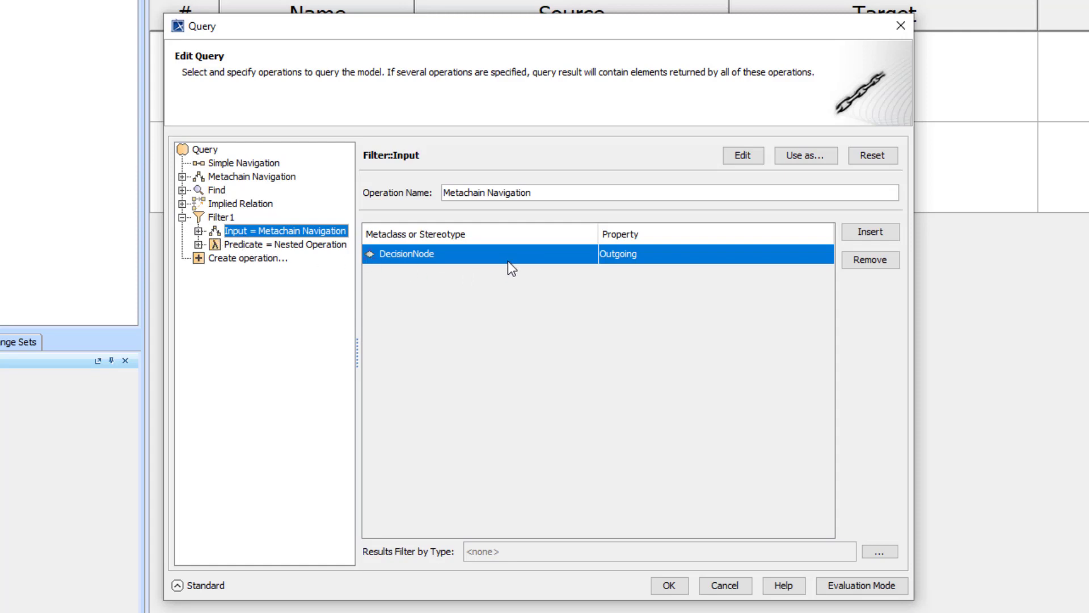
pyautogui.click(724, 585)
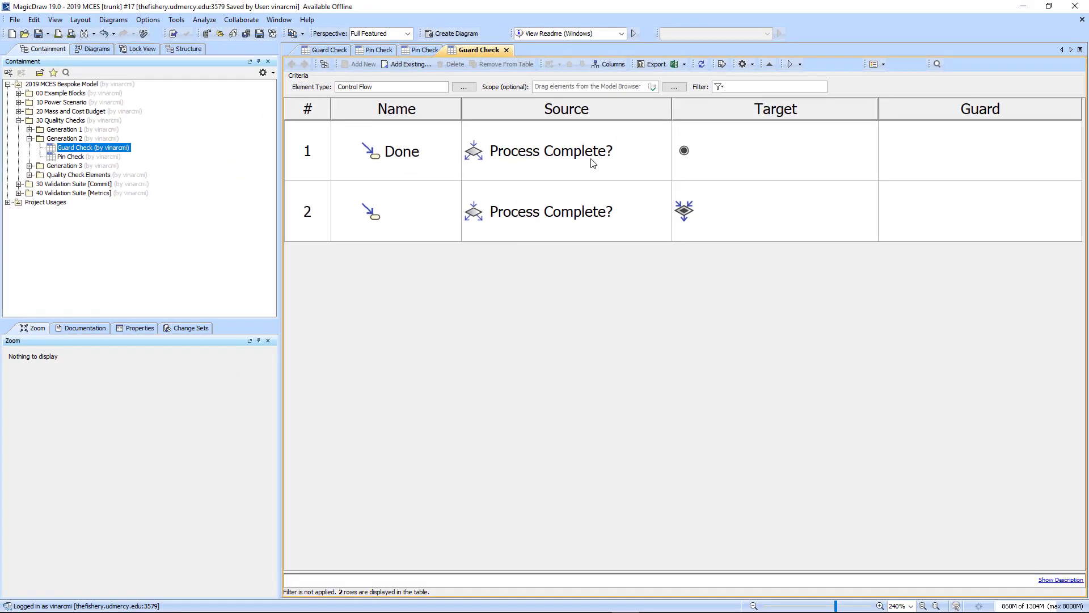
# Step: Set the guard of the Done control flow to Else and refresh the Guard Check table
pyautogui.click(907, 156)
pyautogui.write('Else')
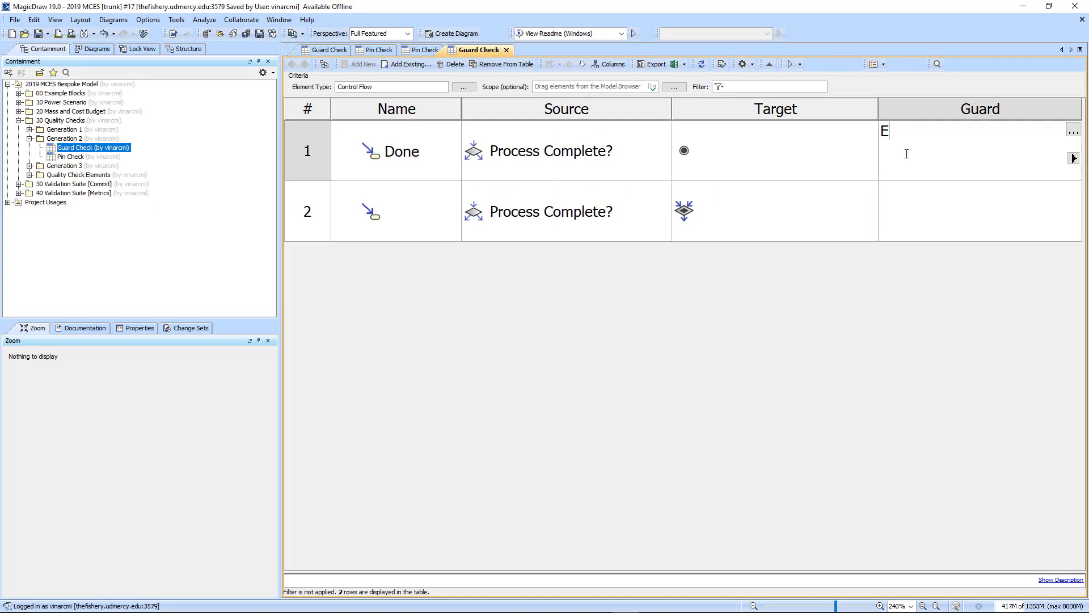
pyautogui.click(811, 297)
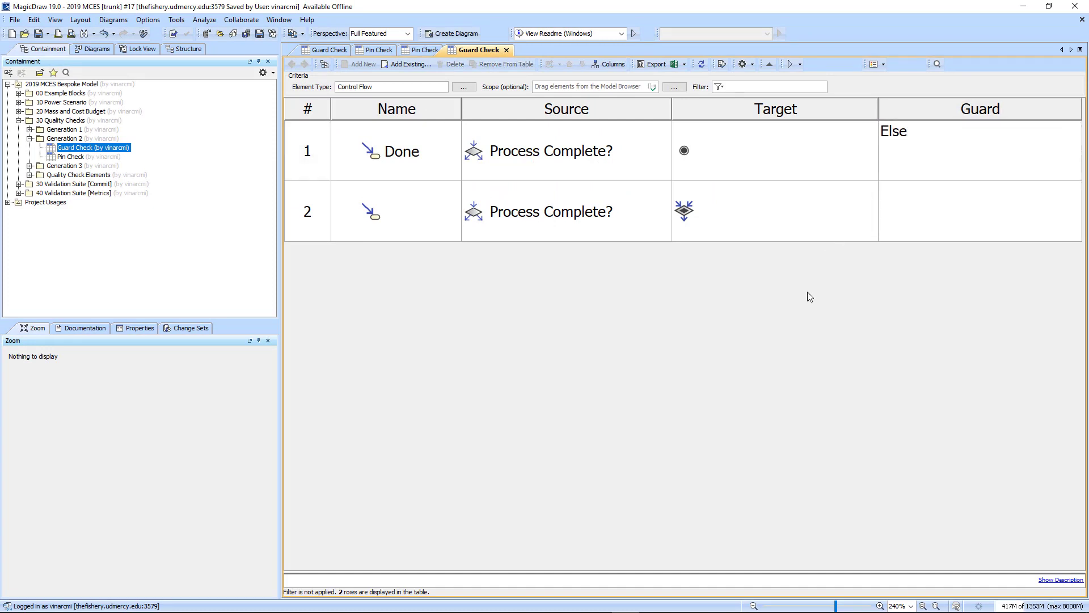
pyautogui.click(702, 65)
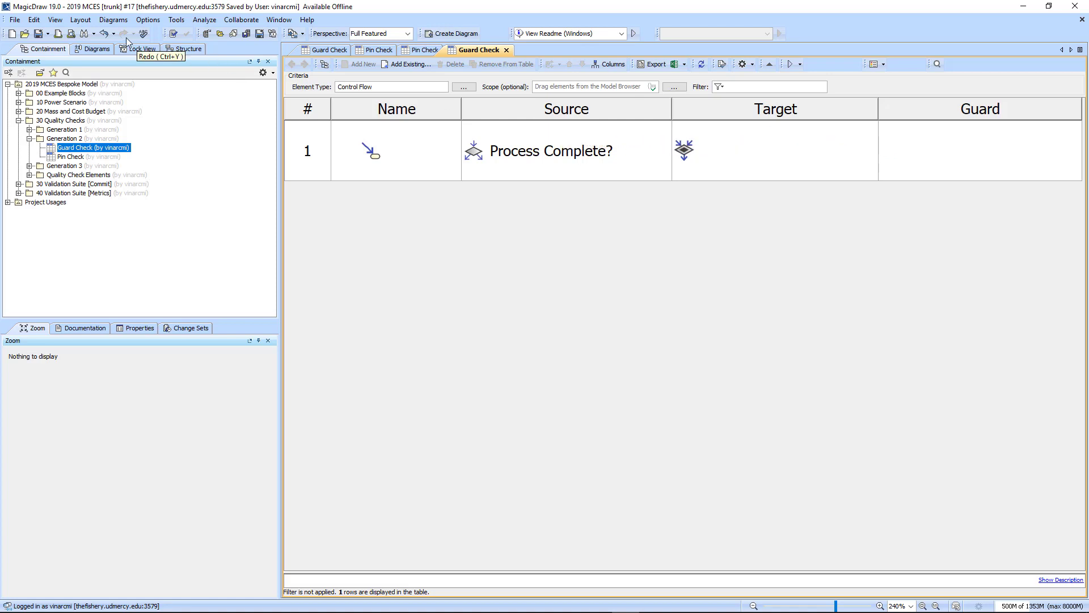
# Step: Undo the guard edit on the Done control flow and refresh the Guard Check table
pyautogui.click(106, 35)
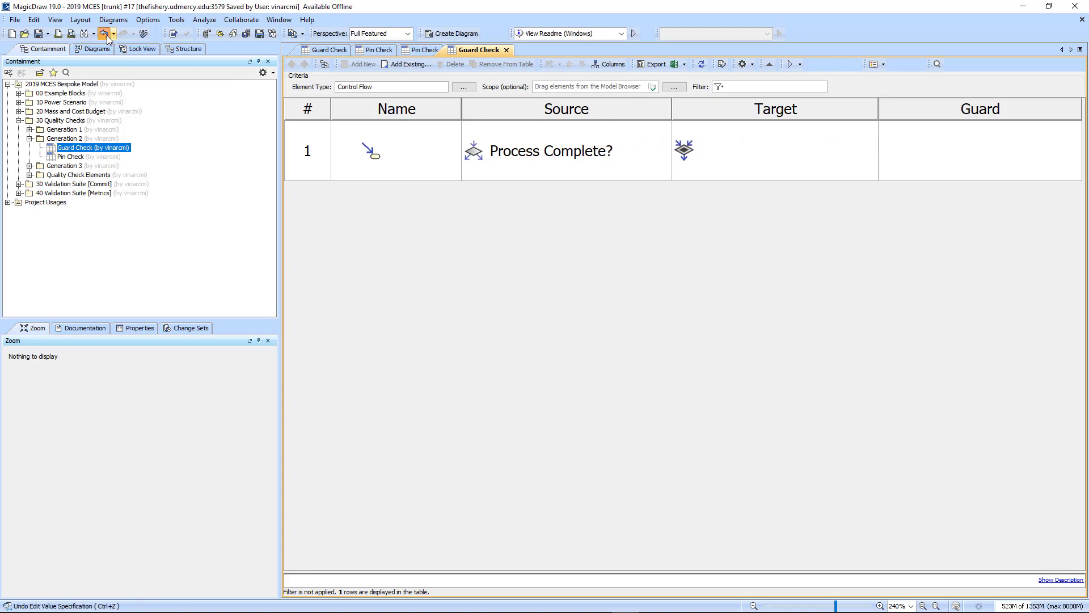
pyautogui.click(702, 66)
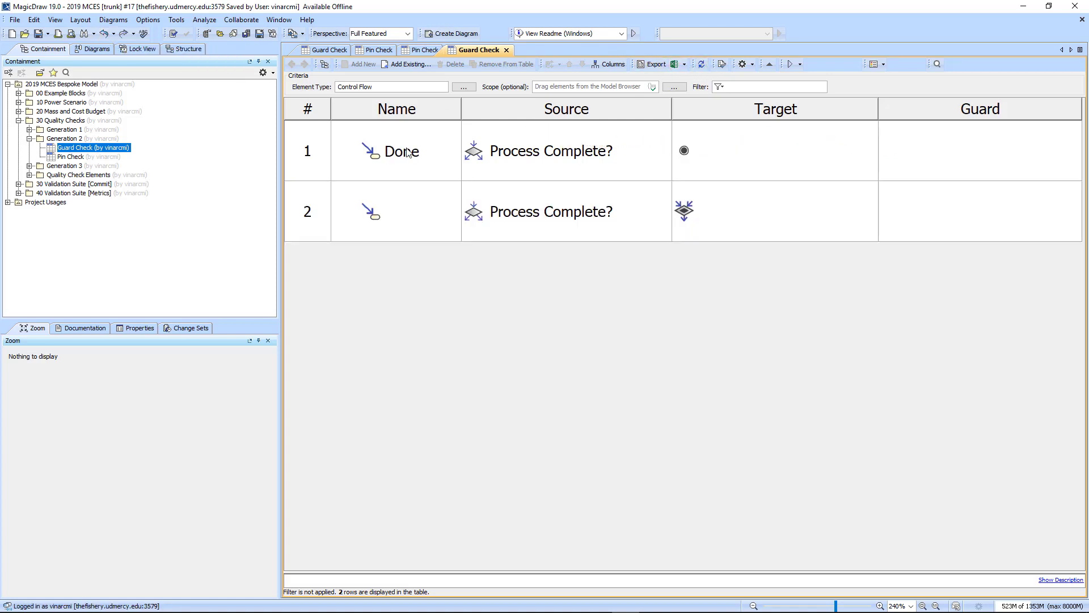
# Step: From the Validation Suites favorite, look through the Hypermodel Validation Suite's constraints and open the Hypermodel Validation Suite Rules table
pyautogui.click(53, 72)
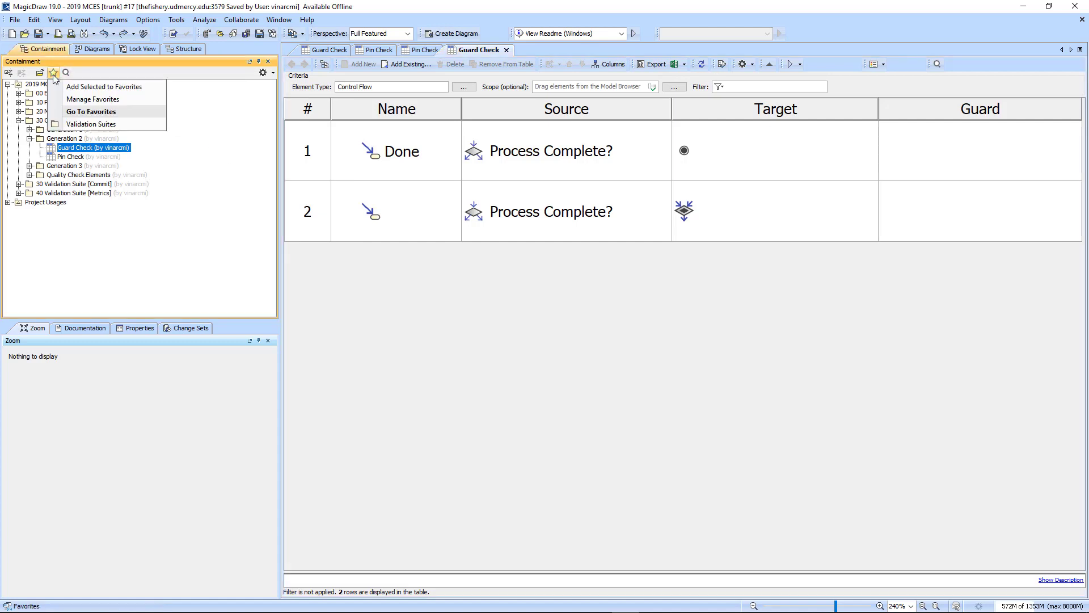
pyautogui.click(90, 124)
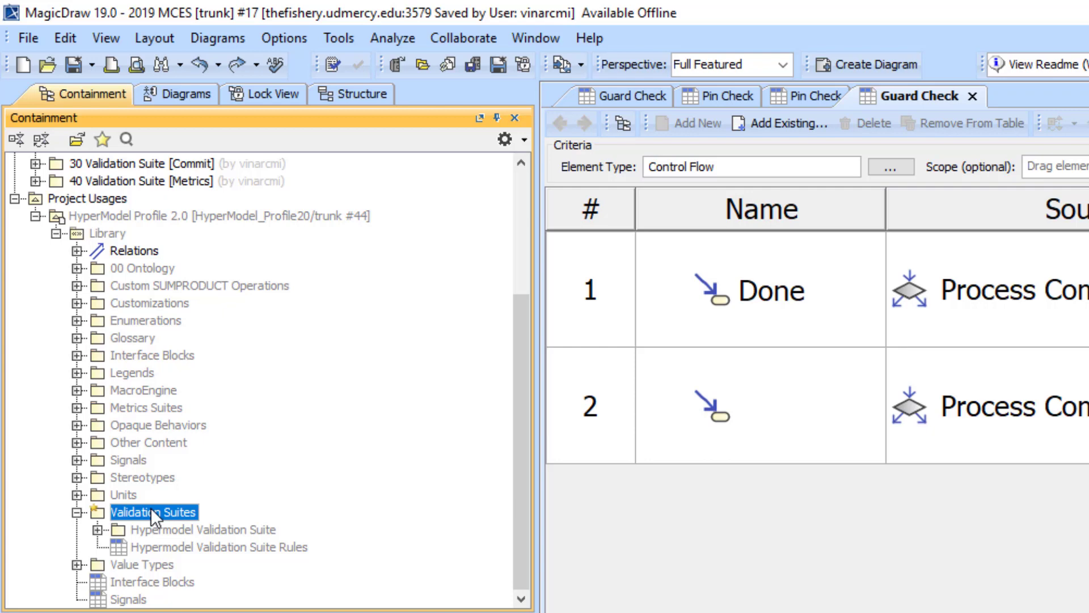
pyautogui.click(98, 530)
pyautogui.scroll(-5, 140, 519)
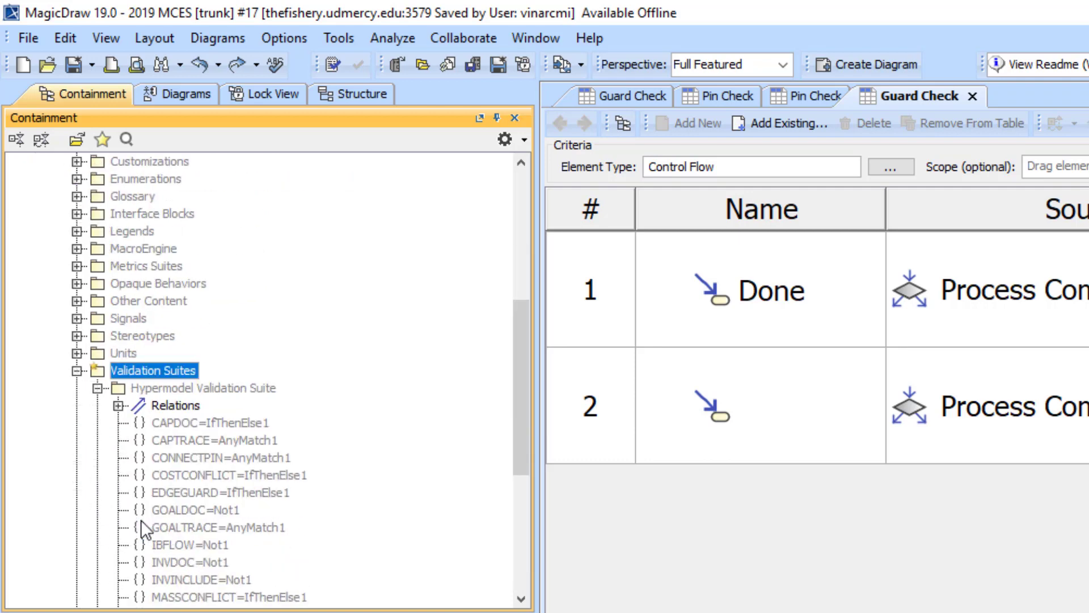
pyautogui.scroll(-2, 212, 382)
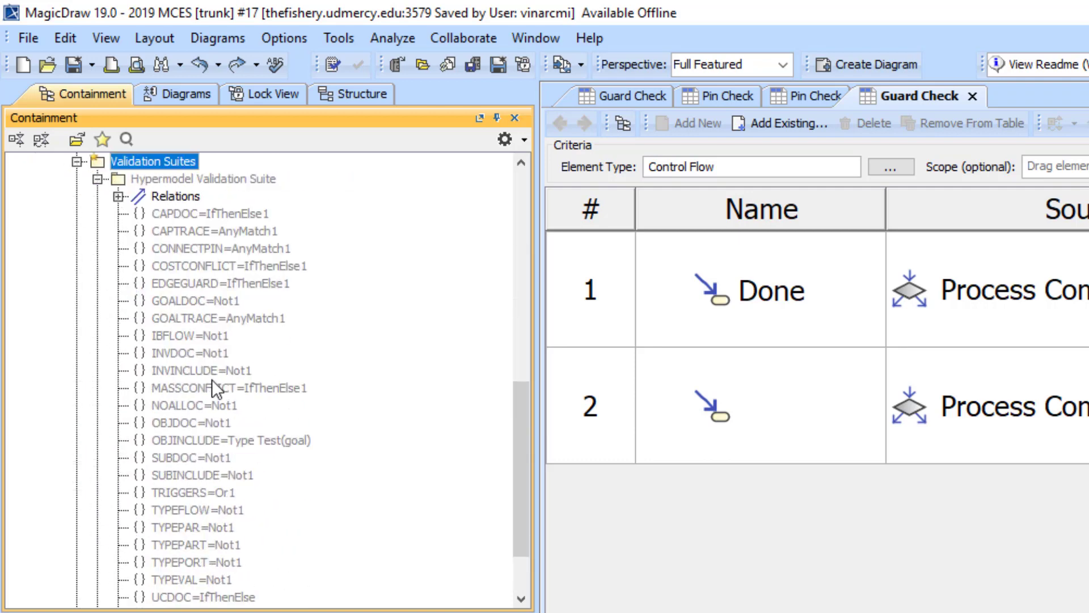
pyautogui.scroll(-2, 212, 381)
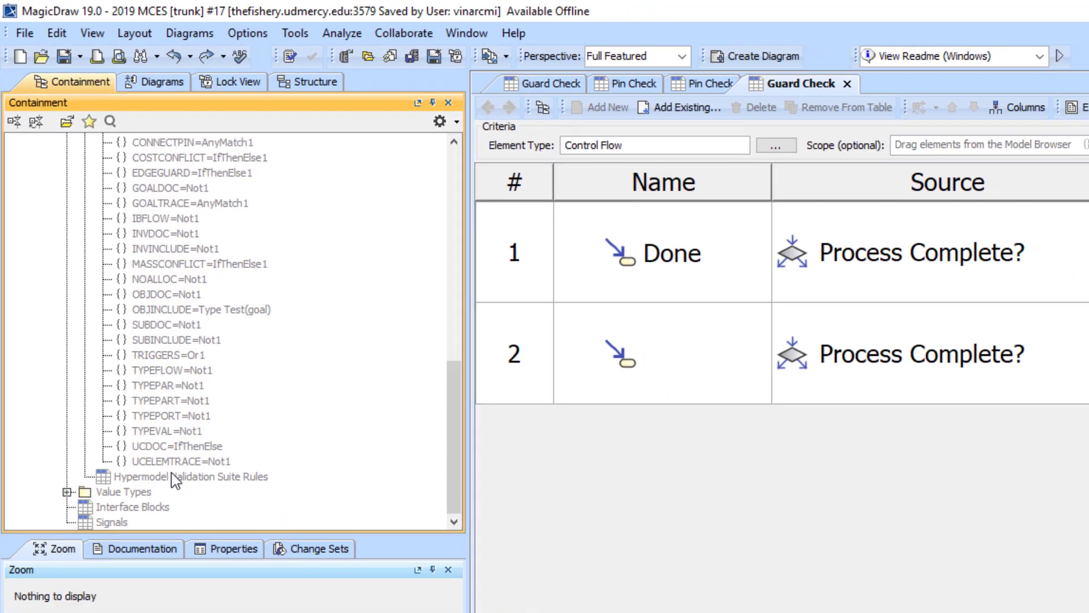
pyautogui.doubleClick(170, 546)
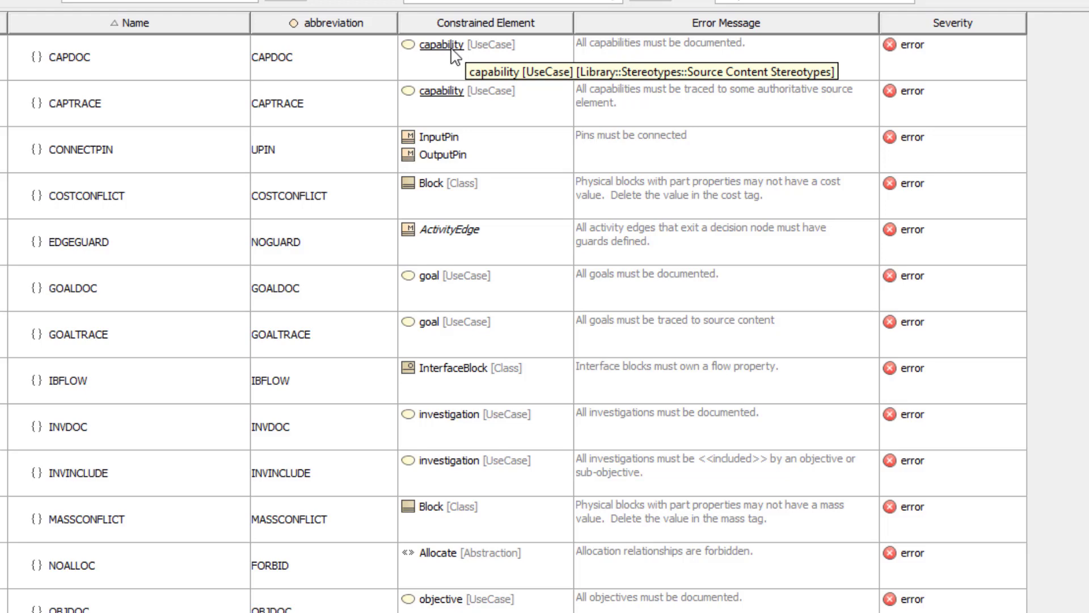
# Step: Examine the IfThenElse1 expression of the CAPDOC constraint, including its IsEmpty1 condition, navigation input and Then value, and close its specification
pyautogui.rightClick(71, 67)
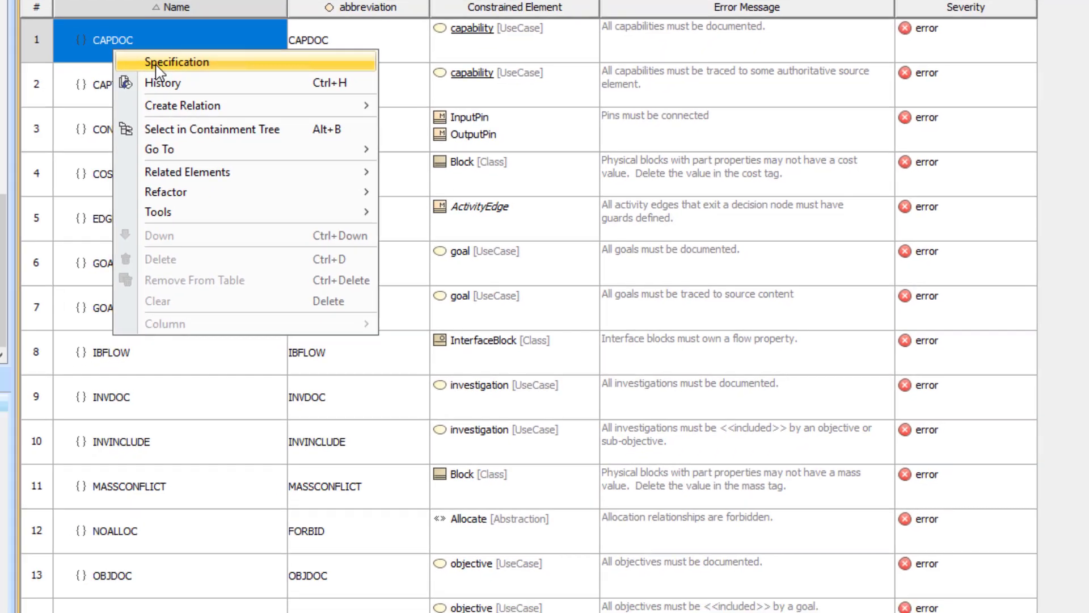
pyautogui.click(156, 62)
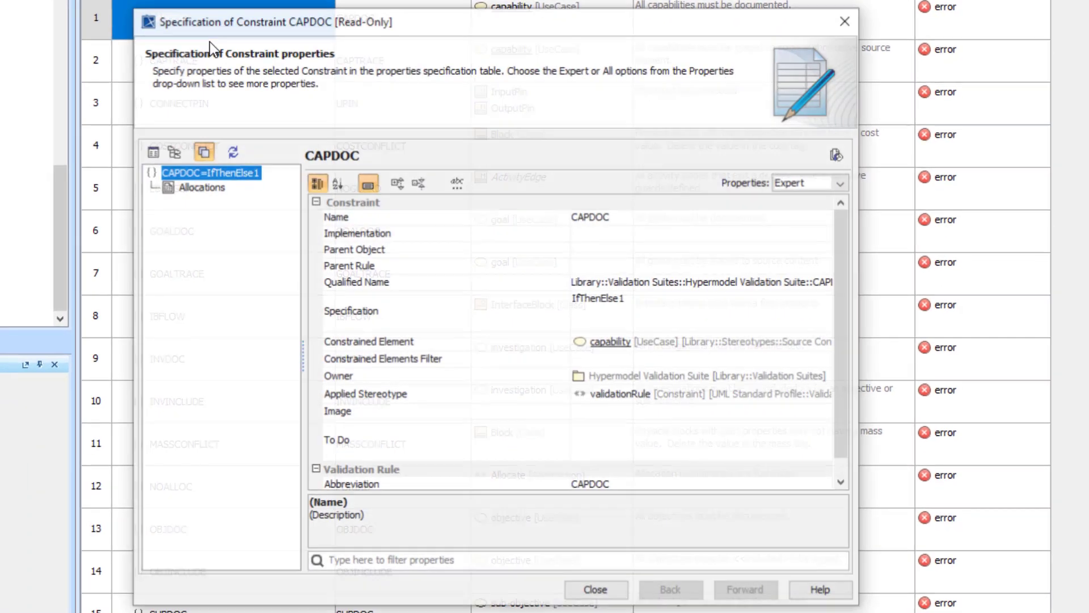
pyautogui.click(611, 307)
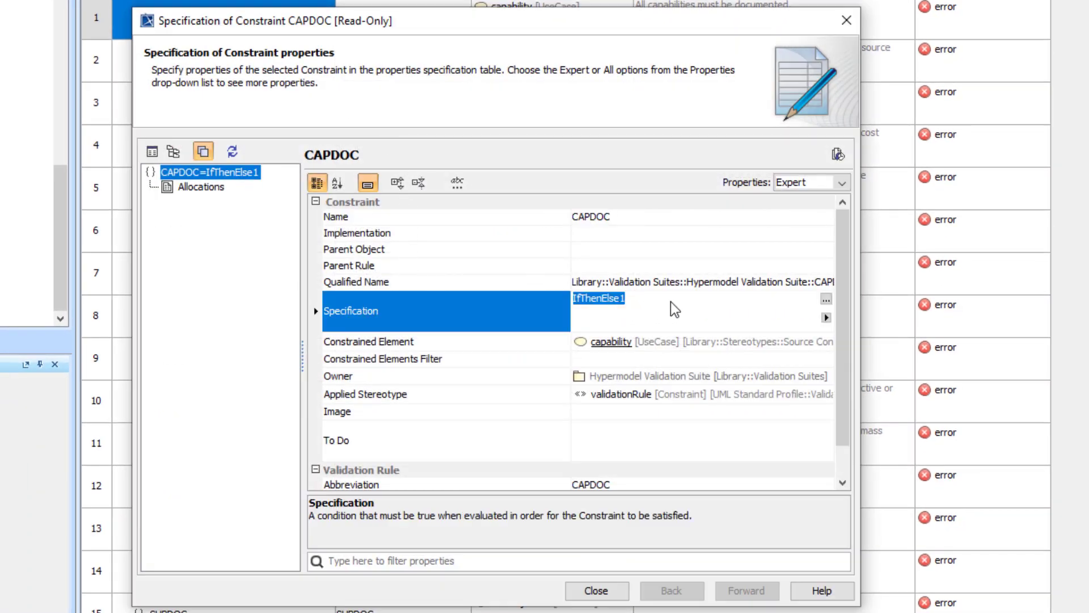
pyautogui.click(826, 299)
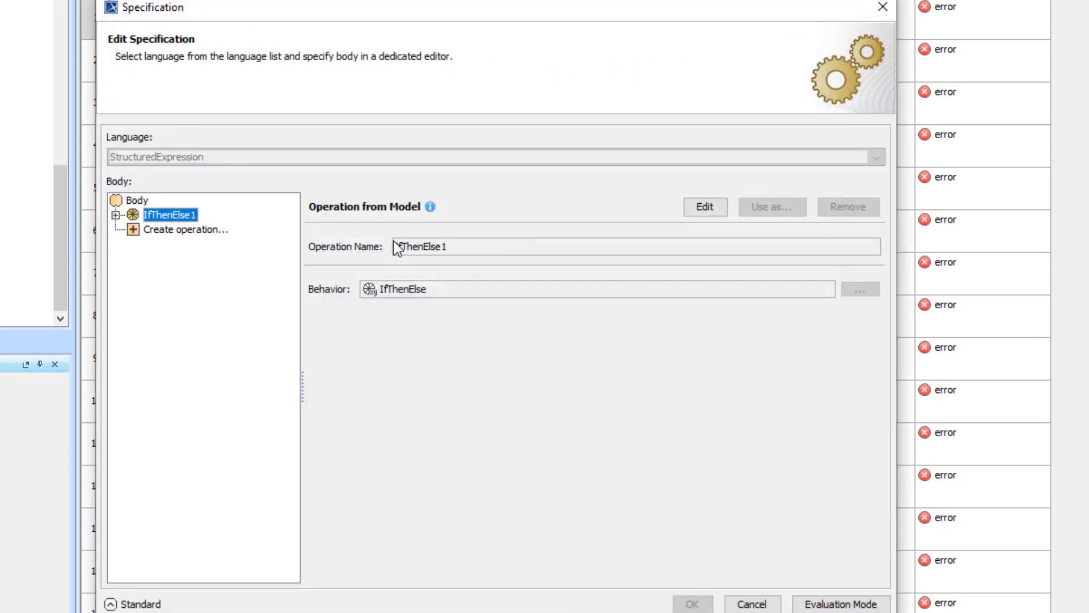
pyautogui.click(116, 215)
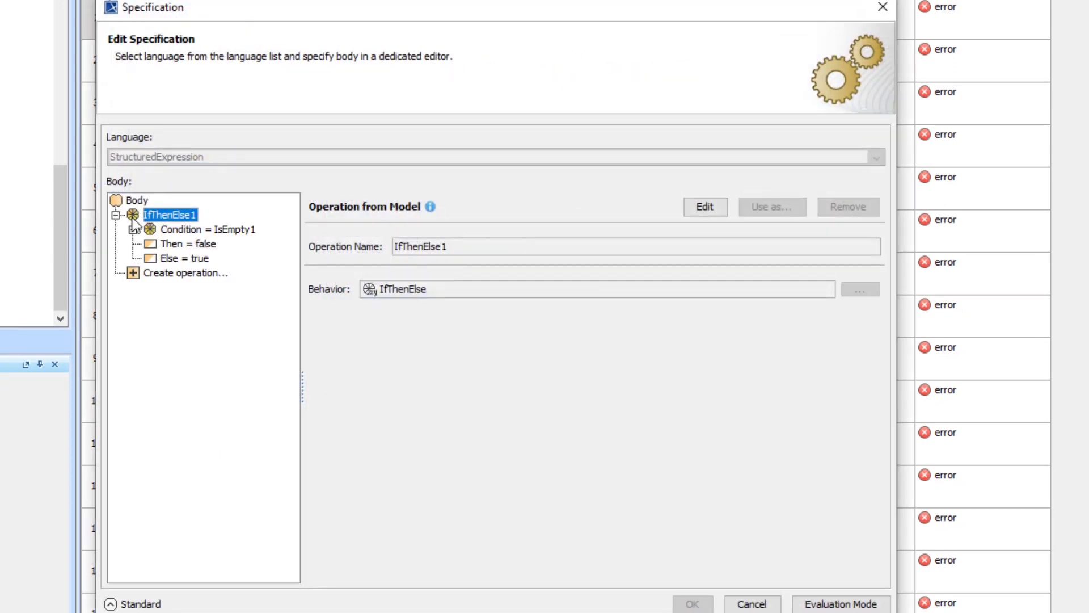
pyautogui.click(182, 230)
pyautogui.click(133, 229)
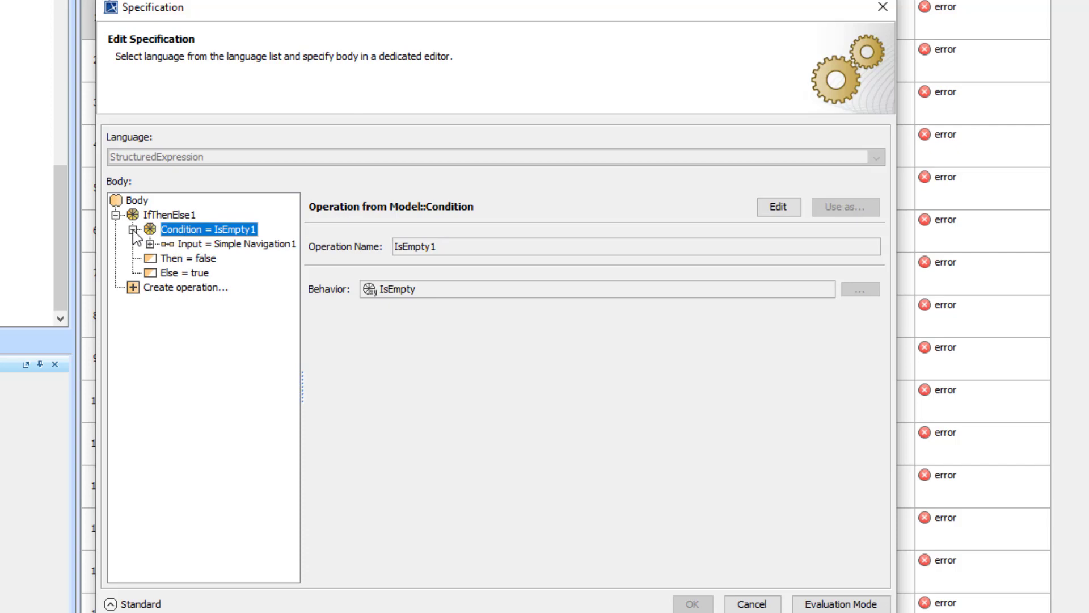
pyautogui.click(239, 244)
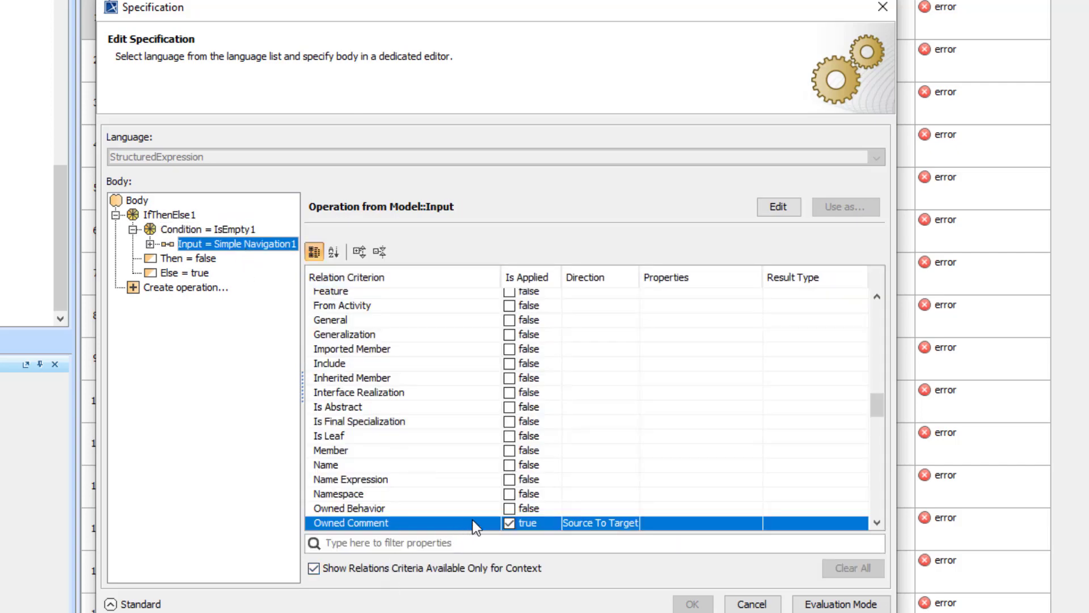
pyautogui.click(198, 260)
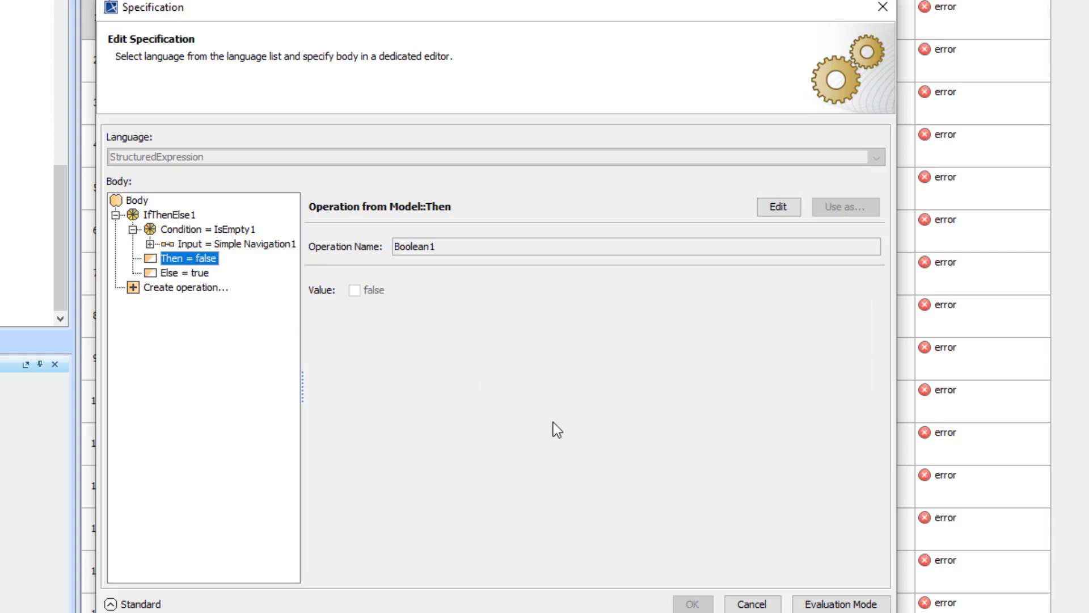
pyautogui.click(743, 593)
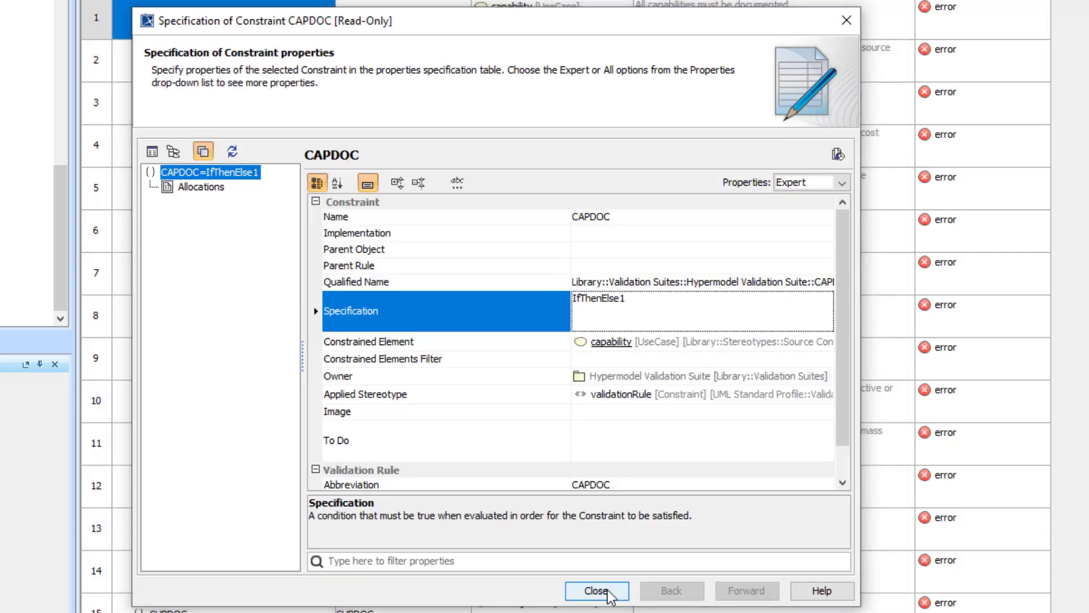
pyautogui.click(612, 585)
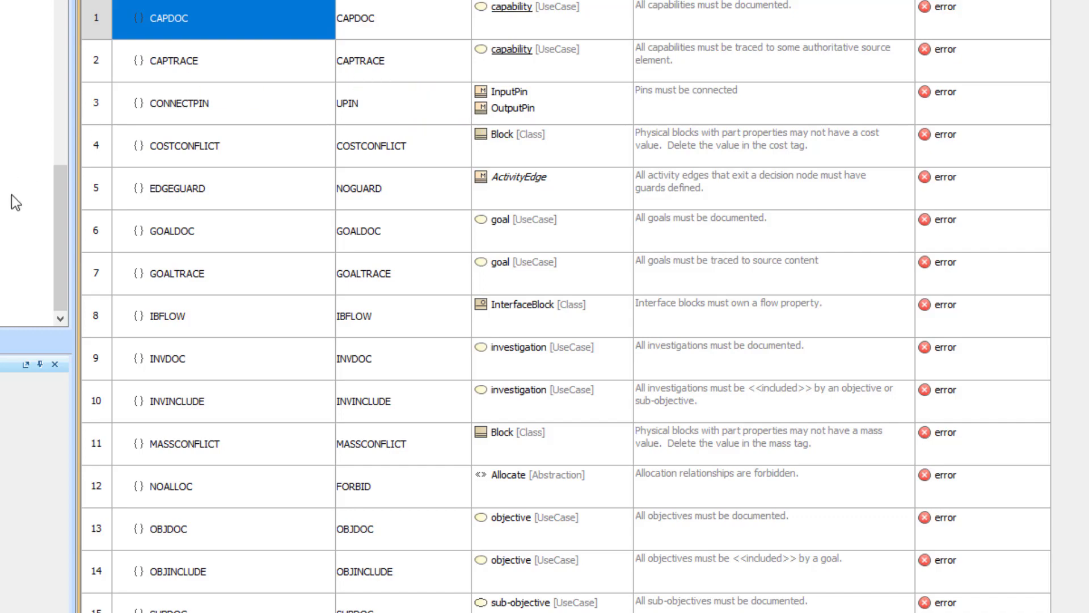
# Step: Validate the 30 Quality Checks package against the Hypermodel Validation Suite
pyautogui.moveTo(59, 227); pyautogui.dragTo(60, 17)
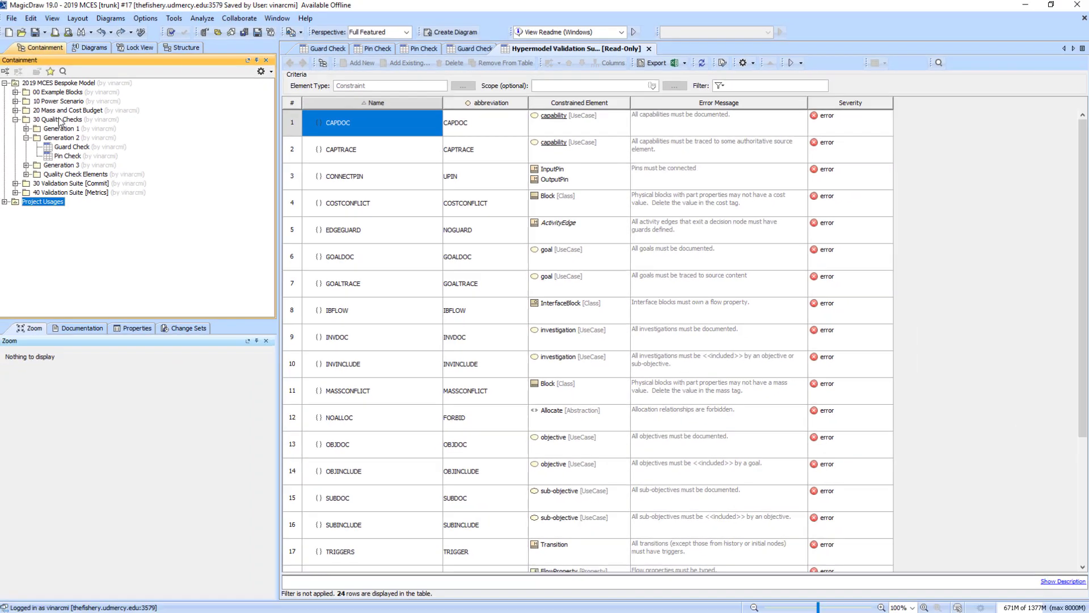
pyautogui.rightClick(61, 120)
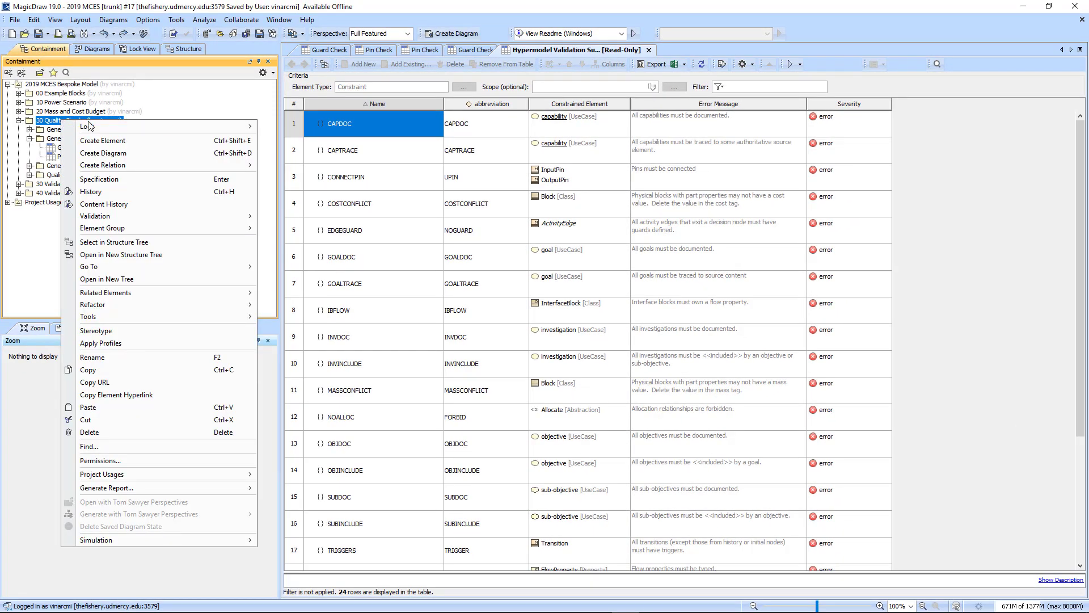
pyautogui.moveTo(175, 217)
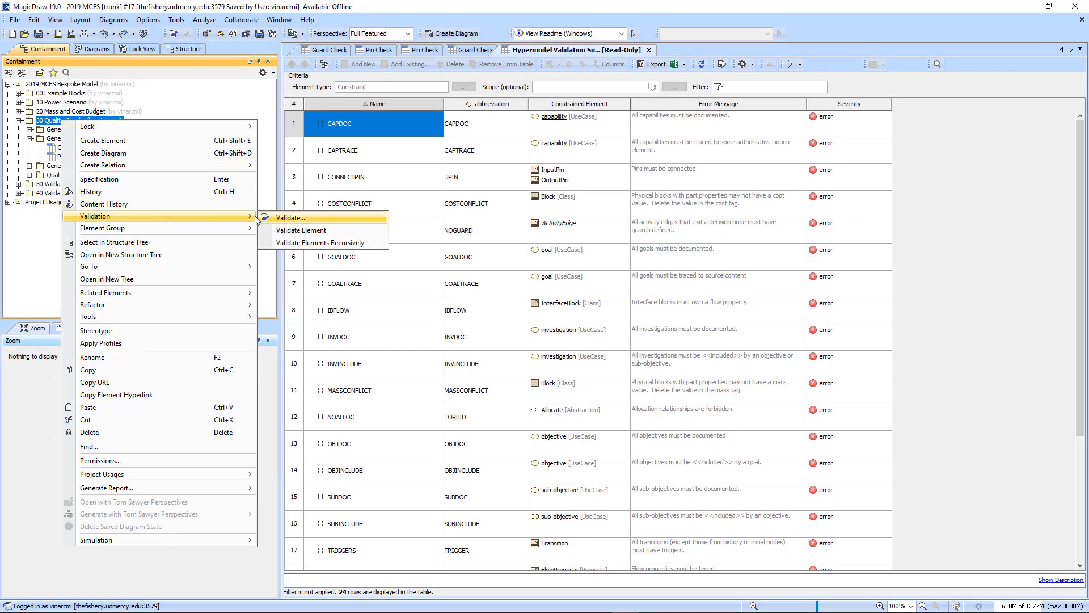
pyautogui.click(303, 218)
pyautogui.click(491, 302)
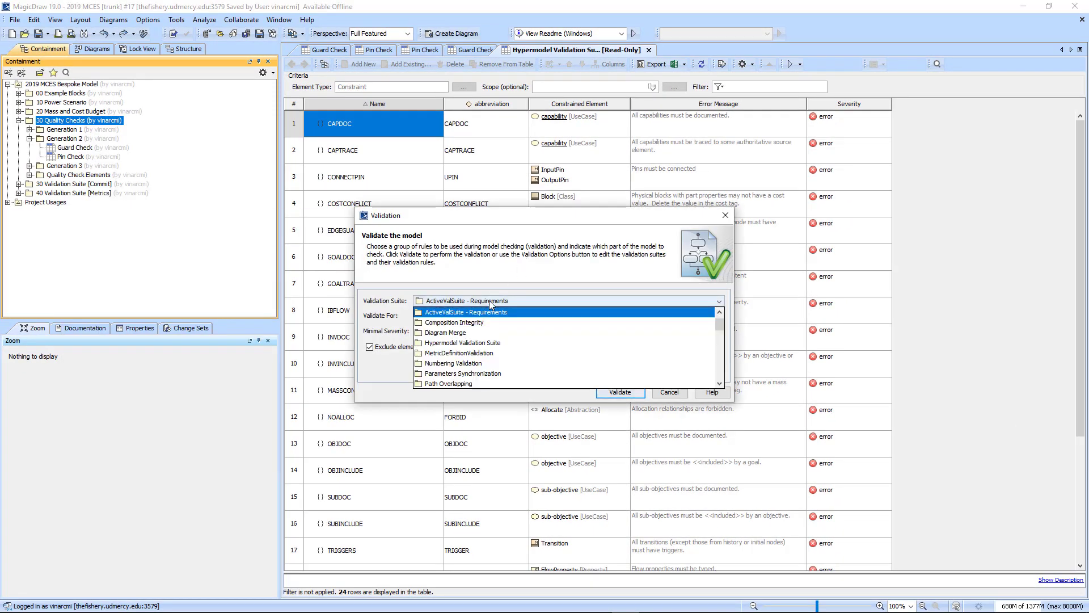
pyautogui.click(564, 353)
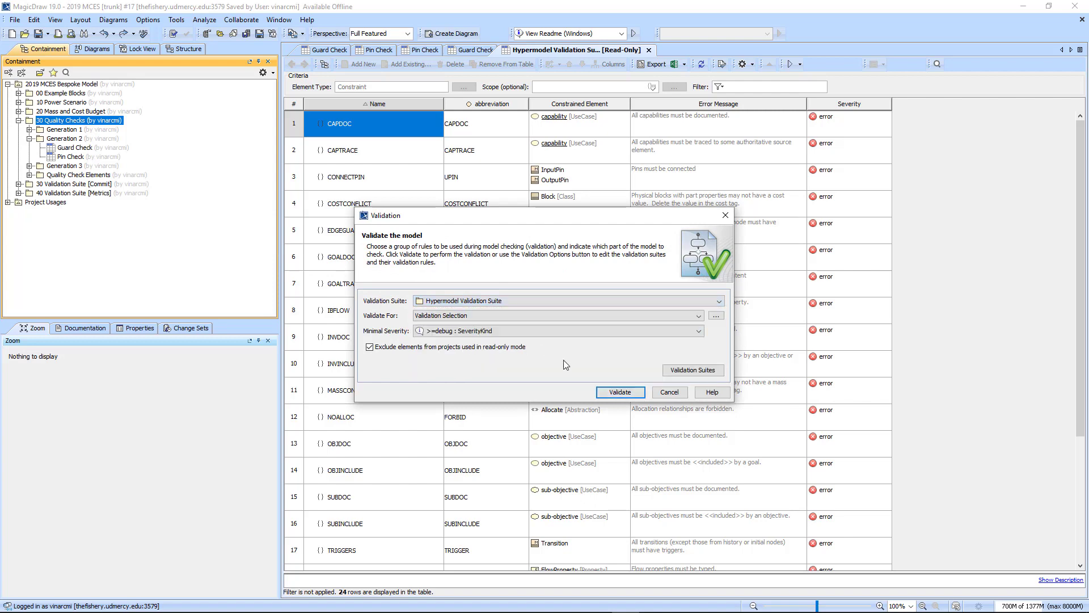
pyautogui.click(613, 393)
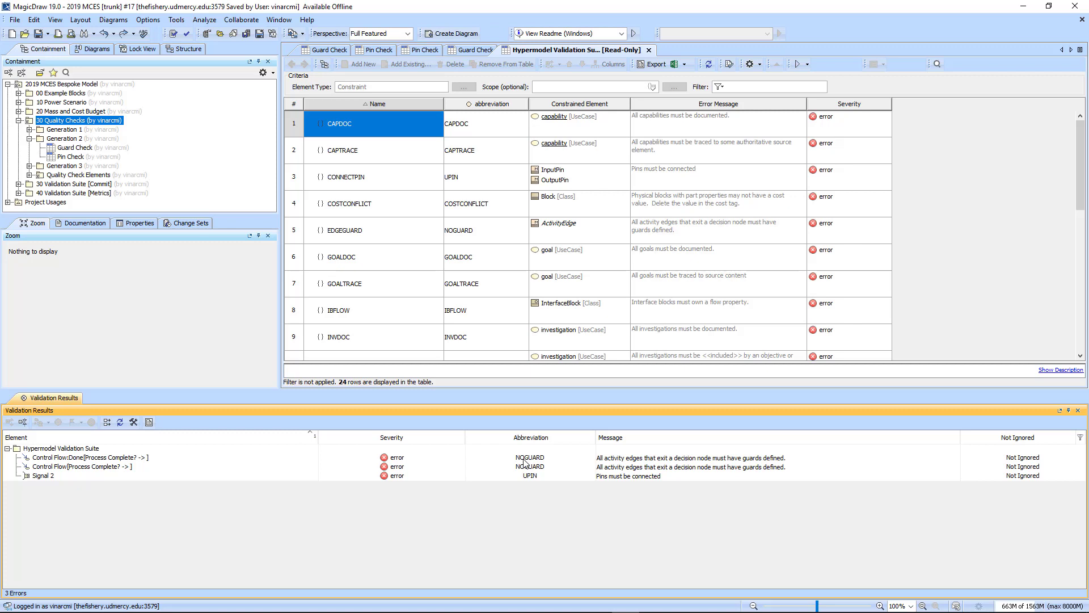
# Step: Locate the Signal 2 pin from its validation result and inspect the flagged elements in the 20 Validation Suite [Quality] activity diagram
pyautogui.rightClick(542, 477)
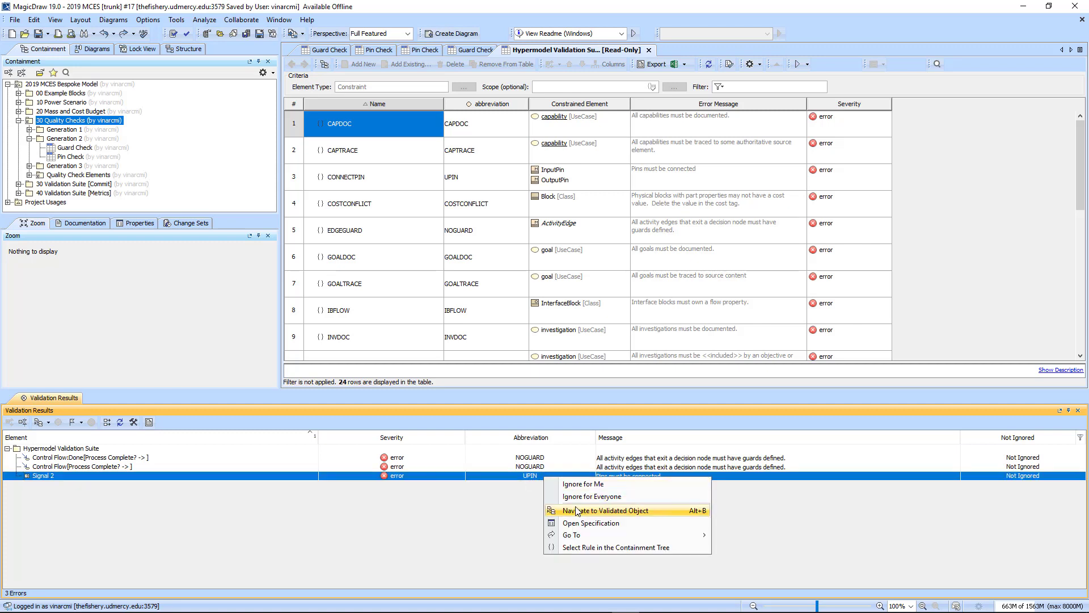
pyautogui.click(577, 510)
pyautogui.scroll(-1, 151, 202)
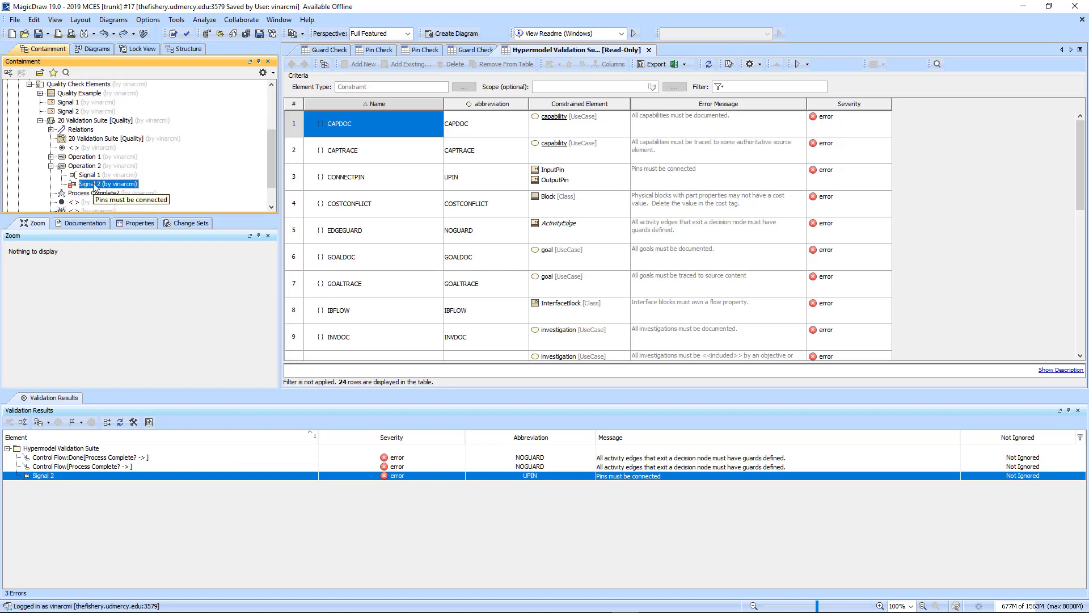
pyautogui.doubleClick(106, 140)
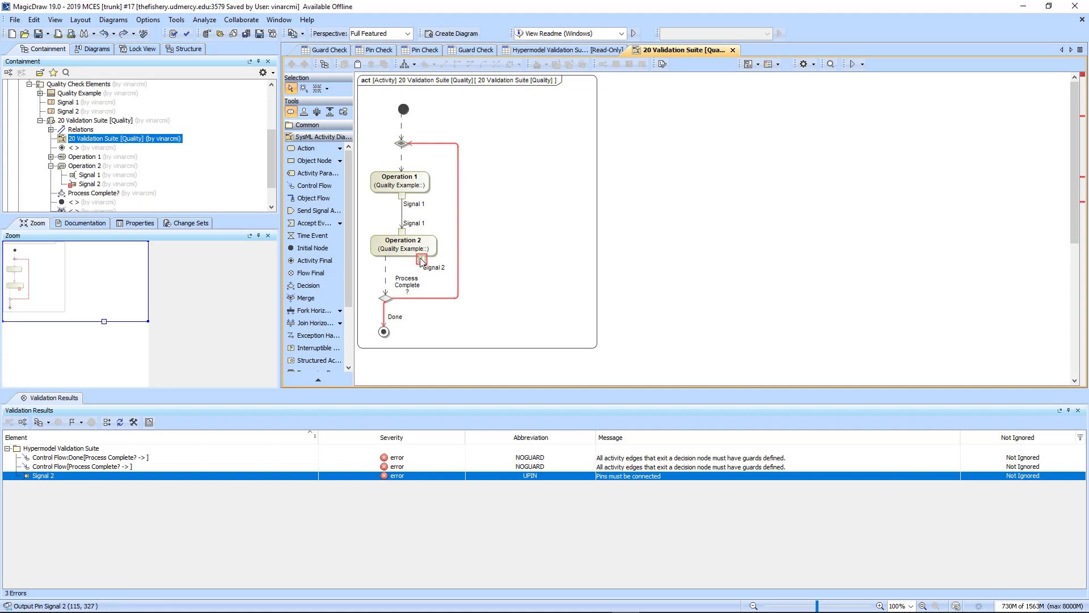
pyautogui.click(459, 245)
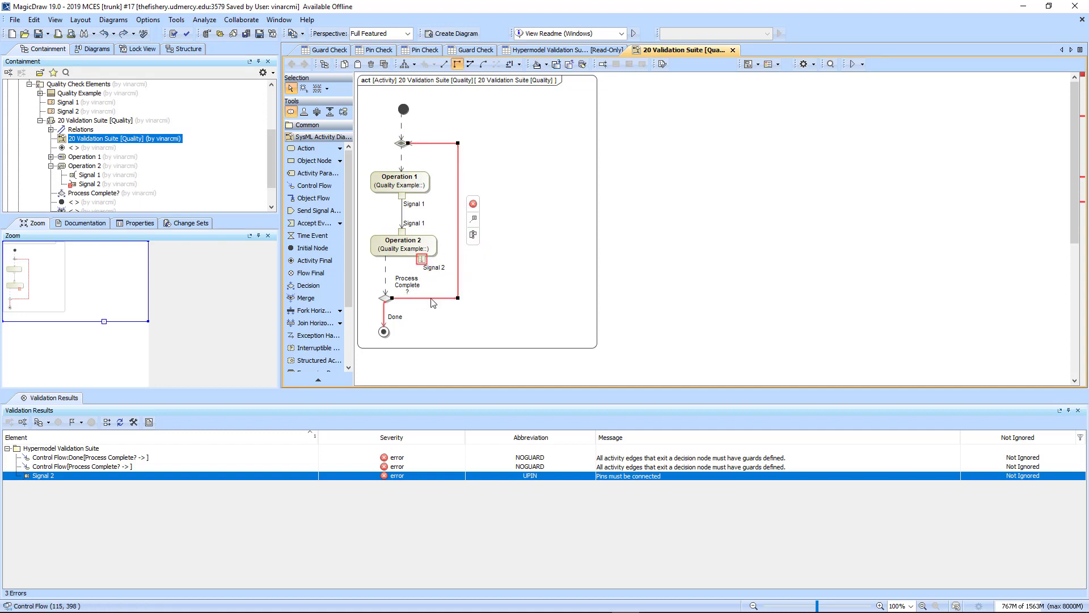
pyautogui.click(528, 274)
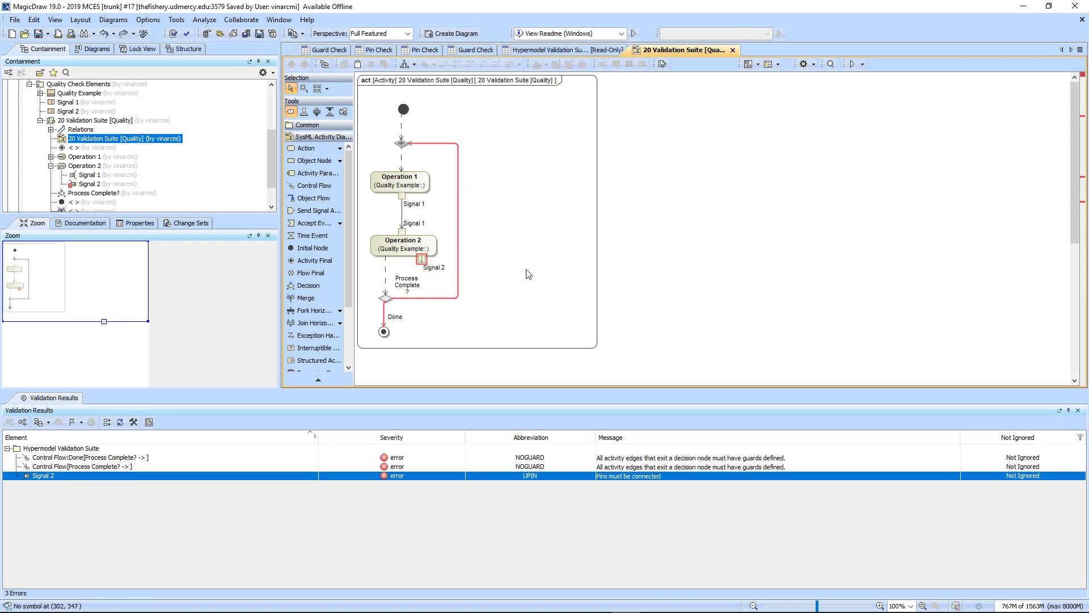
# Step: Set the guard of the control flow looping back from Process Complete? to Else and rerun the validation
pyautogui.doubleClick(457, 291)
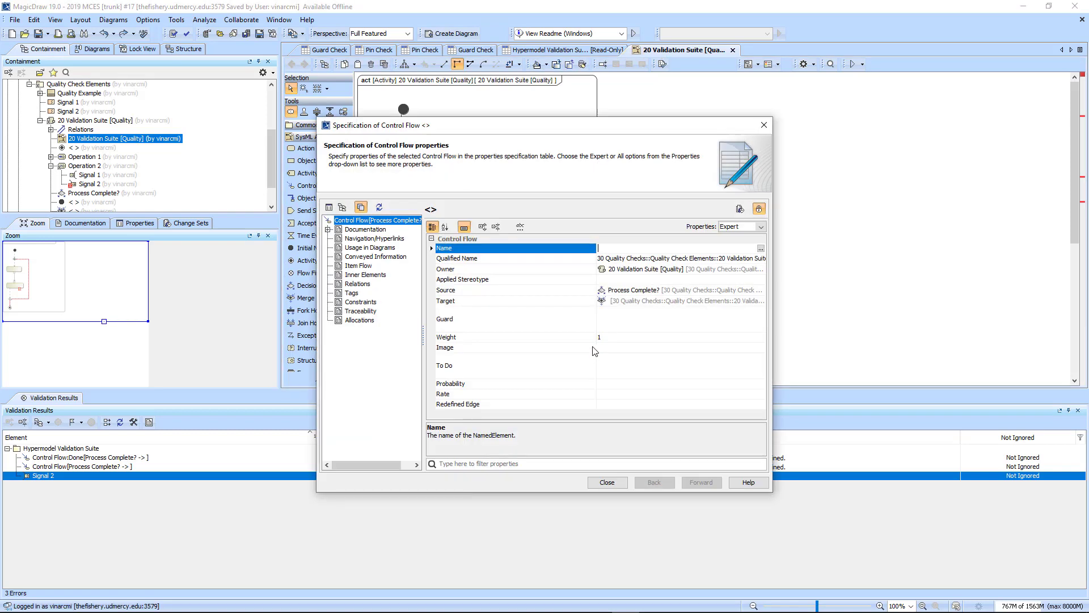
pyautogui.click(624, 317)
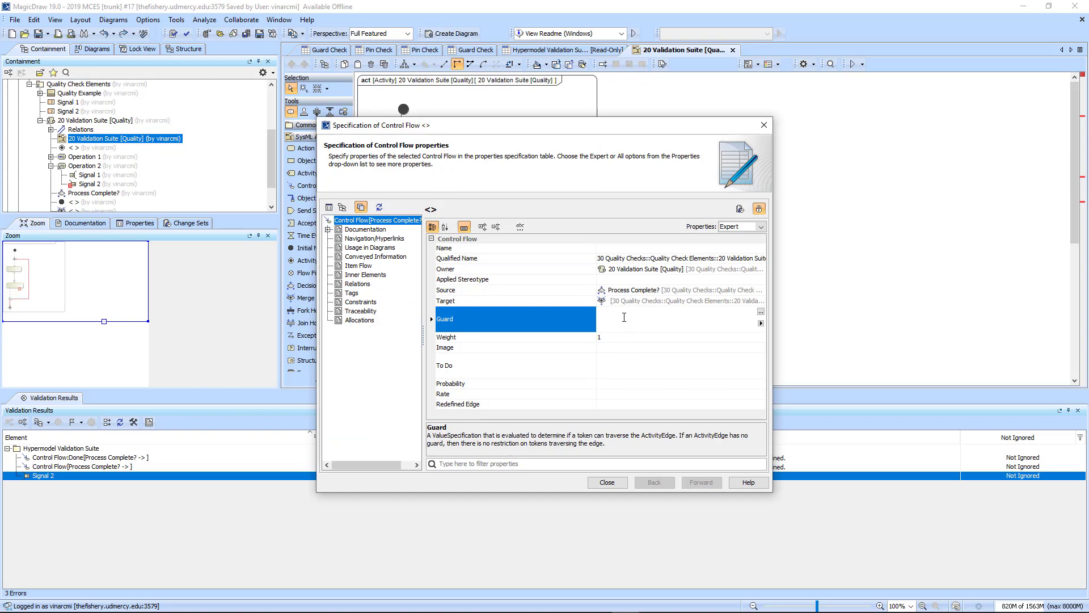
pyautogui.write('Else')
pyautogui.click(607, 482)
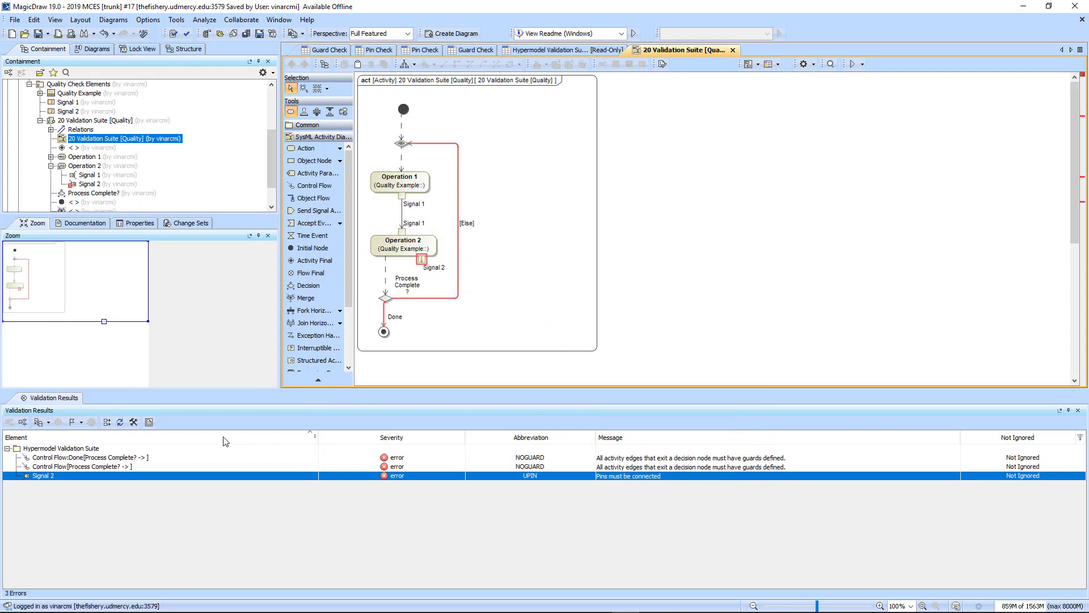
pyautogui.click(120, 422)
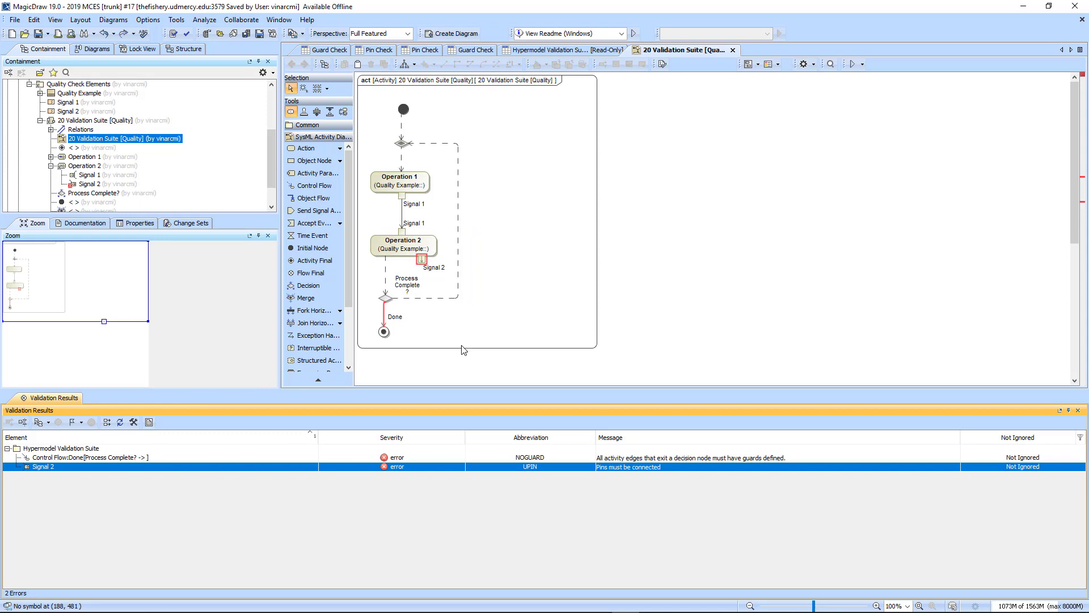
# Step: Rerun the validation with the Else guard undone and close the validation results
pyautogui.click(120, 422)
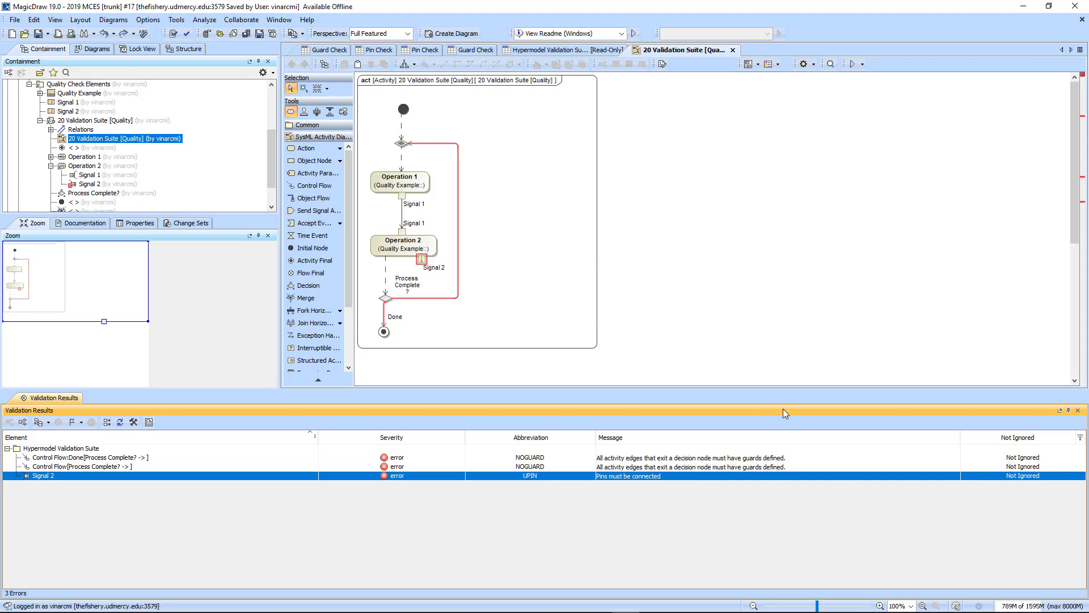
pyautogui.click(1078, 410)
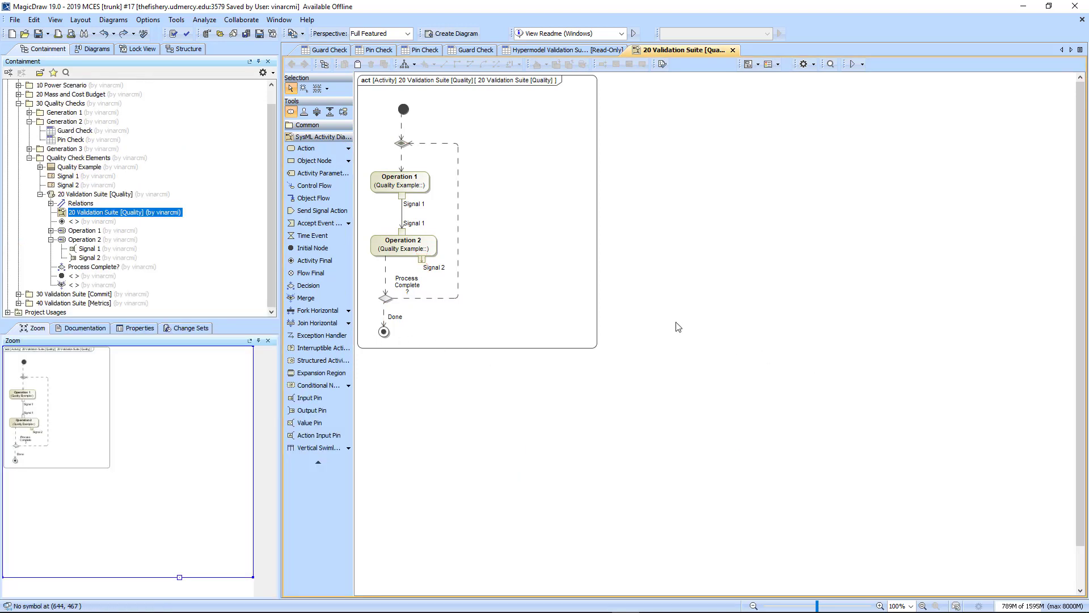
# Step: Collapse the Quality Check Elements package in the containment tree and save the project
pyautogui.click(41, 194)
pyautogui.click(29, 174)
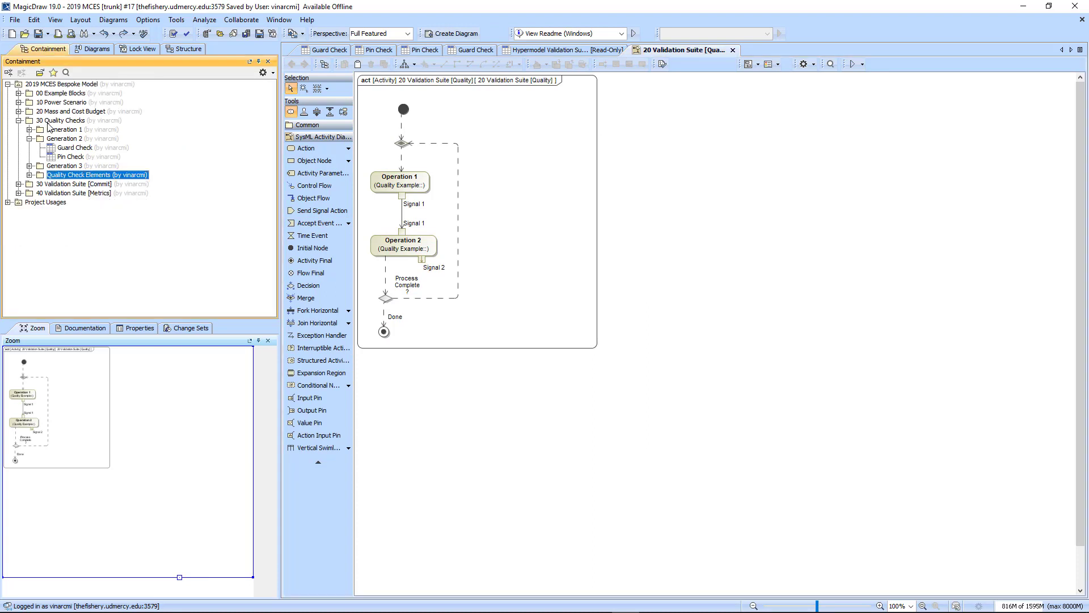
pyautogui.click(38, 34)
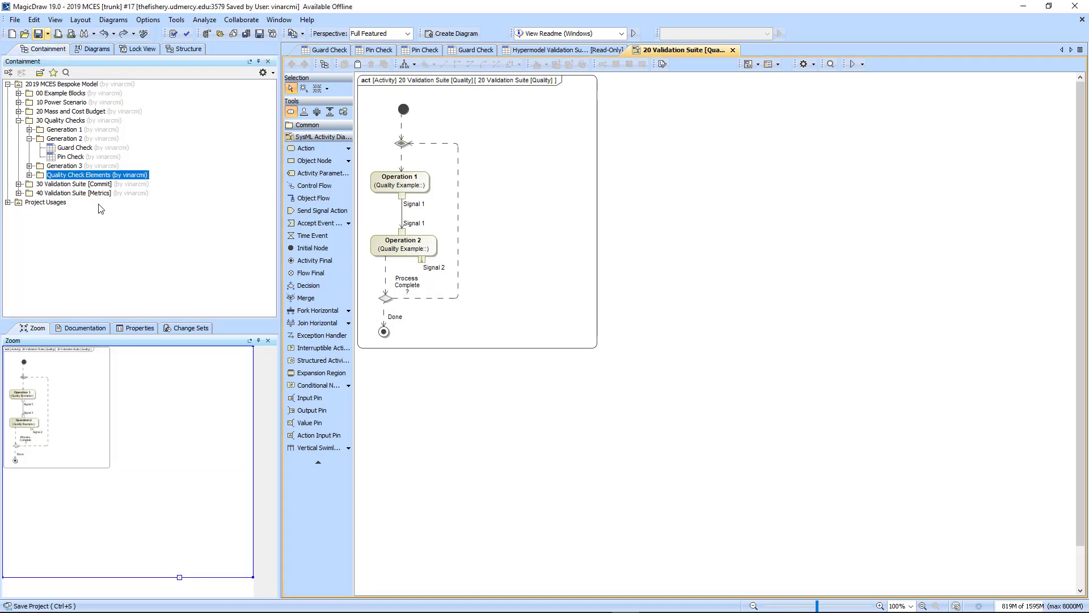
pyautogui.click(923, 605)
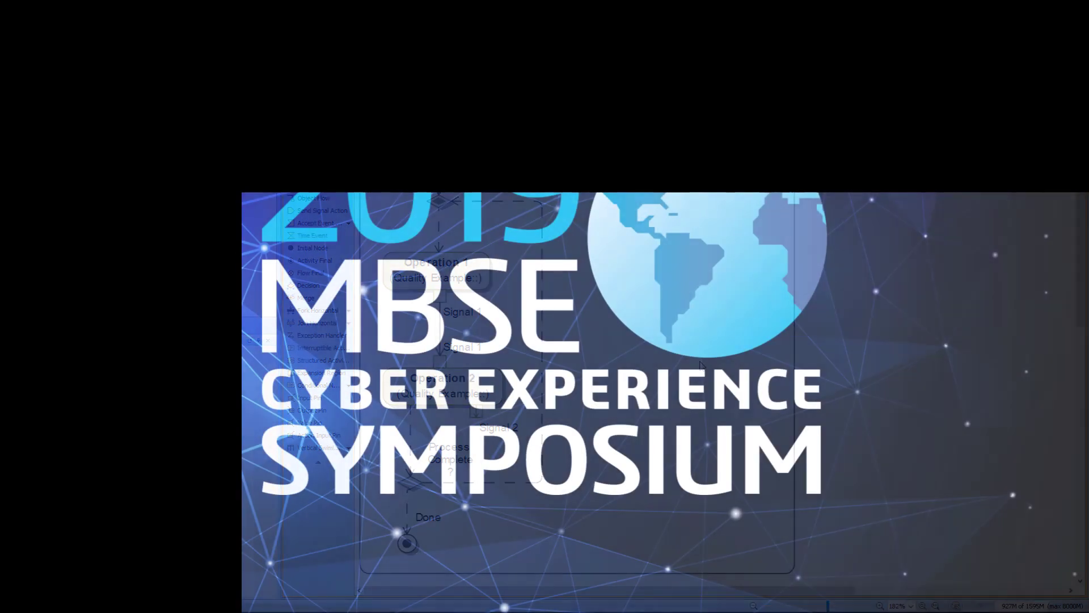